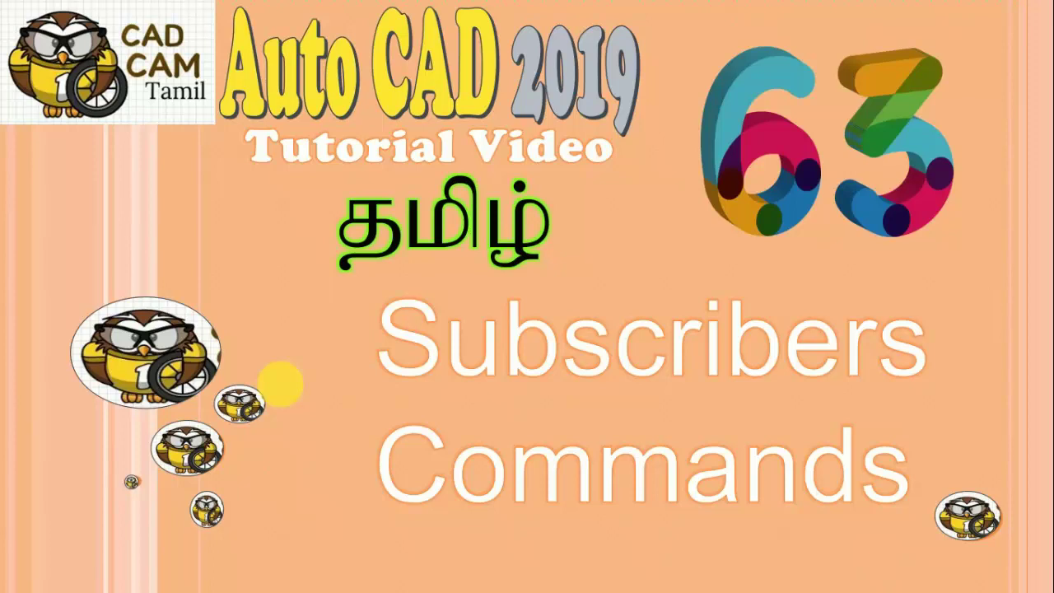
Step: Advance the slideshow to viewer-comments slide 65 and bring up its slideshow context menu
{"action": "left_click", "coordinate": [491, 376]}
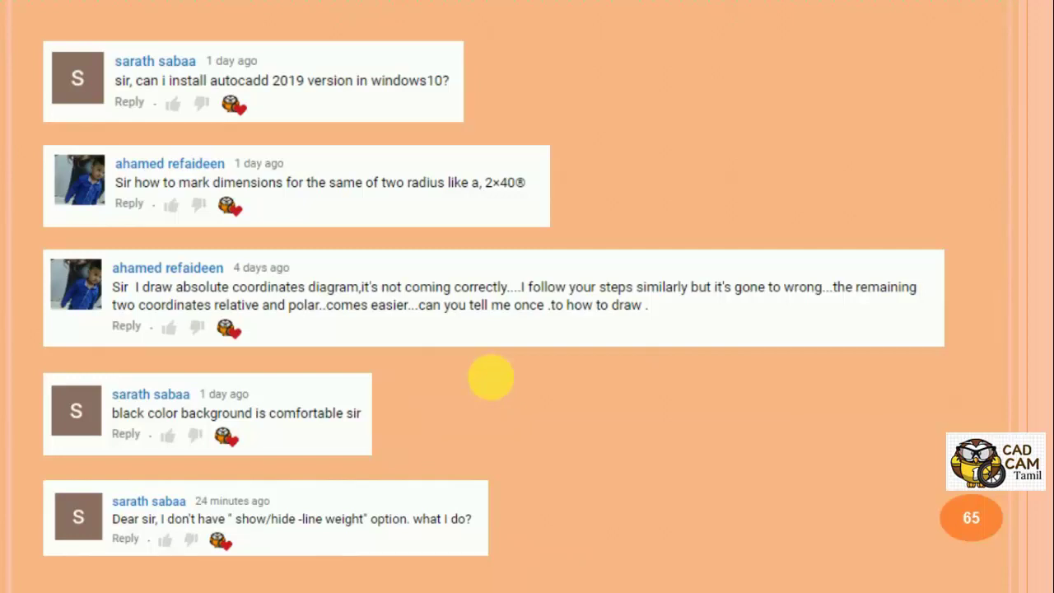
{"action": "right_click", "coordinate": [664, 143]}
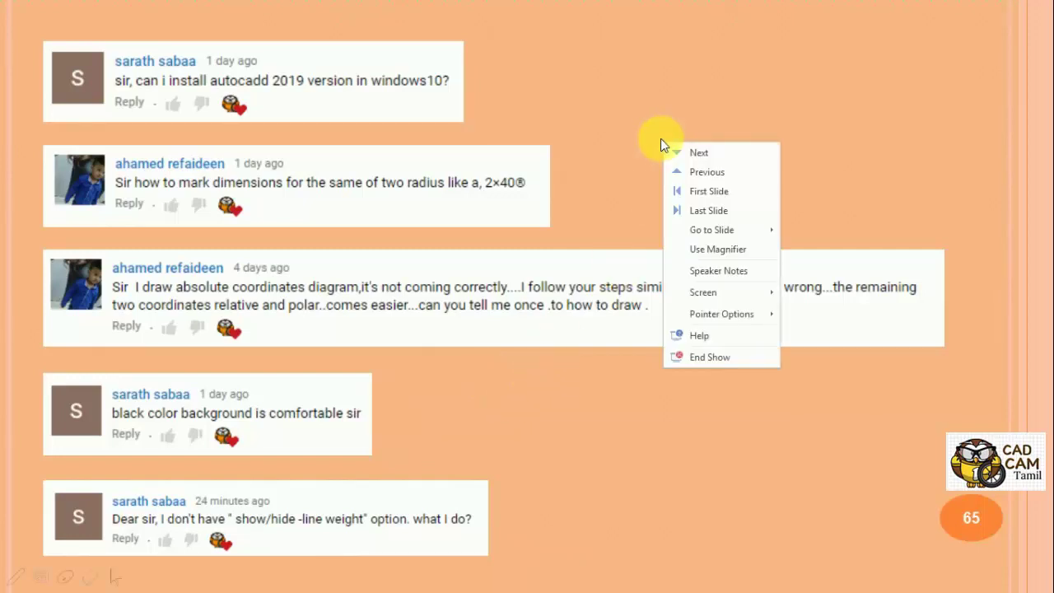
Step: End the slideshow and draw a 40-unit horizontal line in AutoCAD with Ortho on
{"action": "left_click", "coordinate": [709, 357]}
{"action": "left_click", "coordinate": [332, 328]}
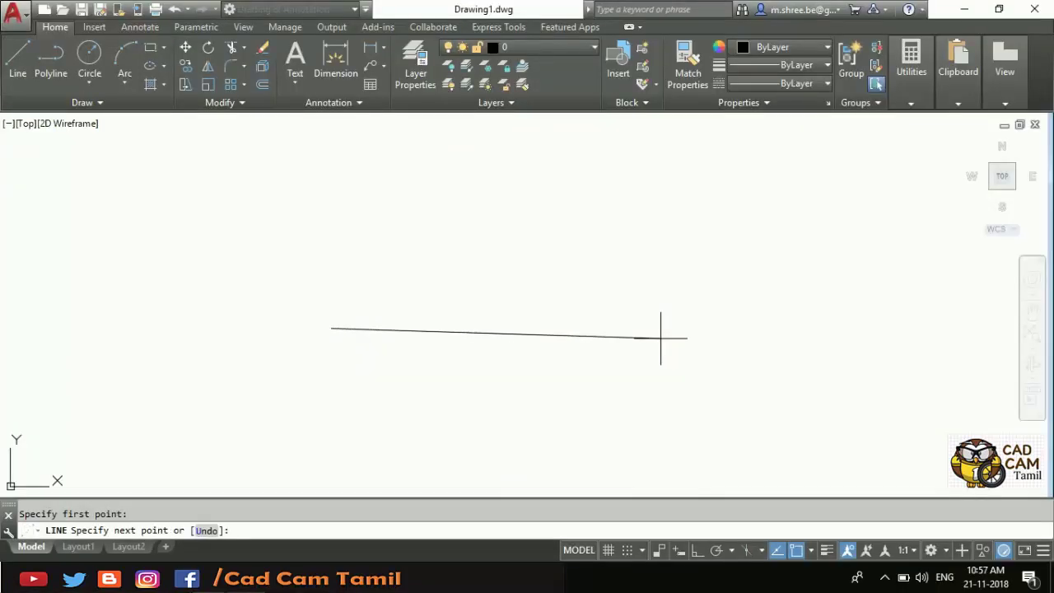
{"action": "key", "text": "F8"}
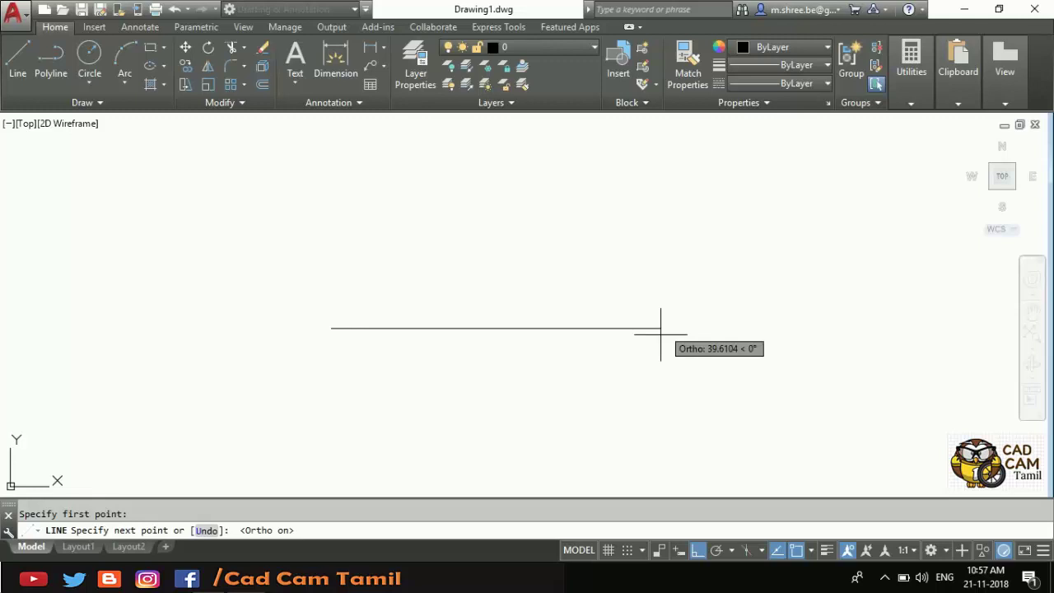
{"action": "type", "text": "40"}
{"action": "key", "text": "Return"}
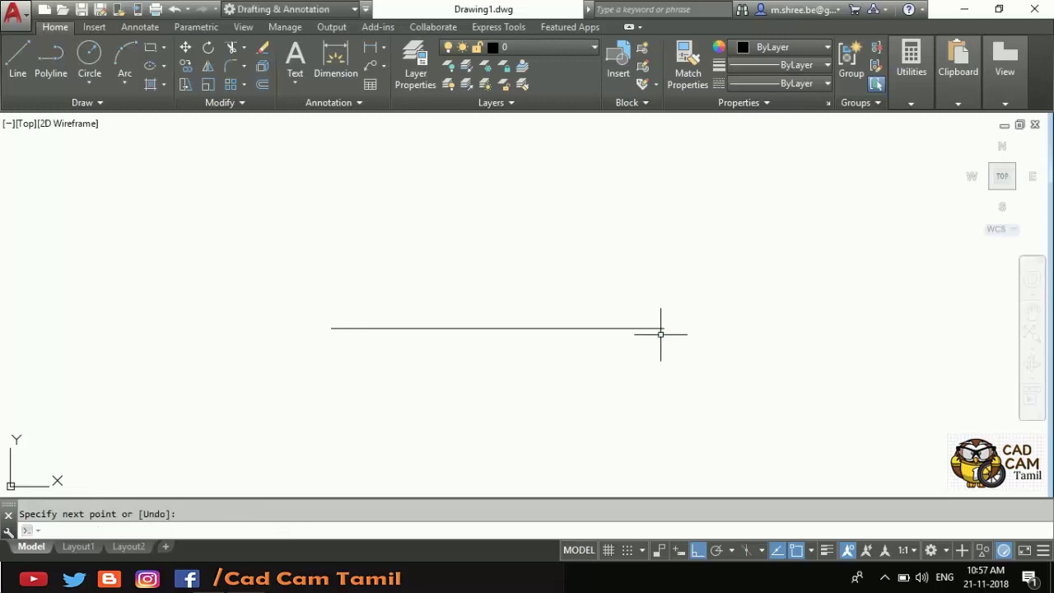
{"action": "scroll", "coordinate": [437, 355], "scroll_direction": "up", "scroll_amount": 2}
{"action": "scroll", "coordinate": [437, 355], "scroll_direction": "up", "scroll_amount": 2}
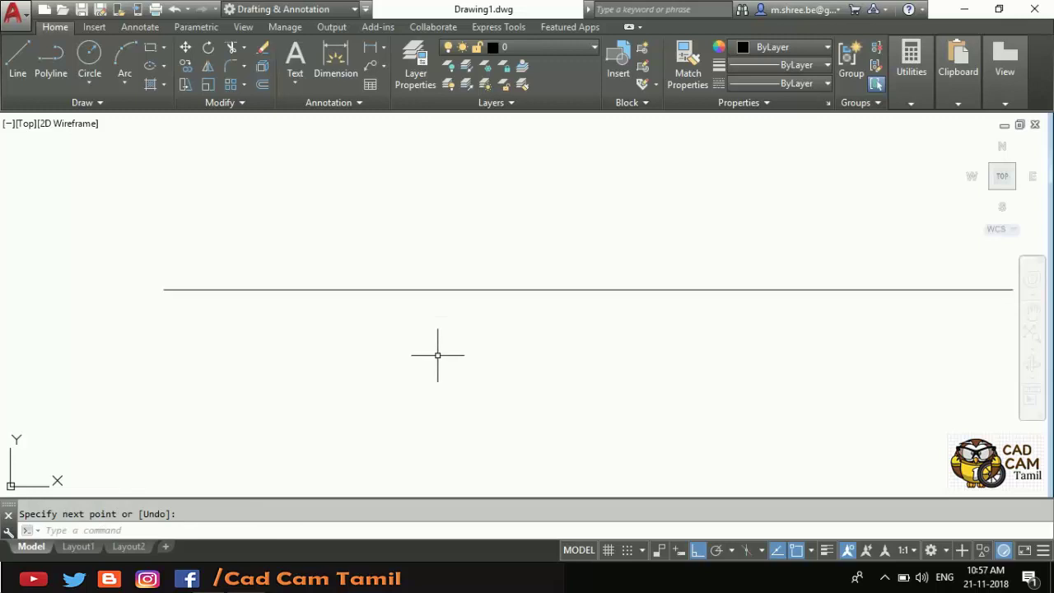
{"action": "scroll", "coordinate": [322, 277], "scroll_direction": "down", "scroll_amount": 2}
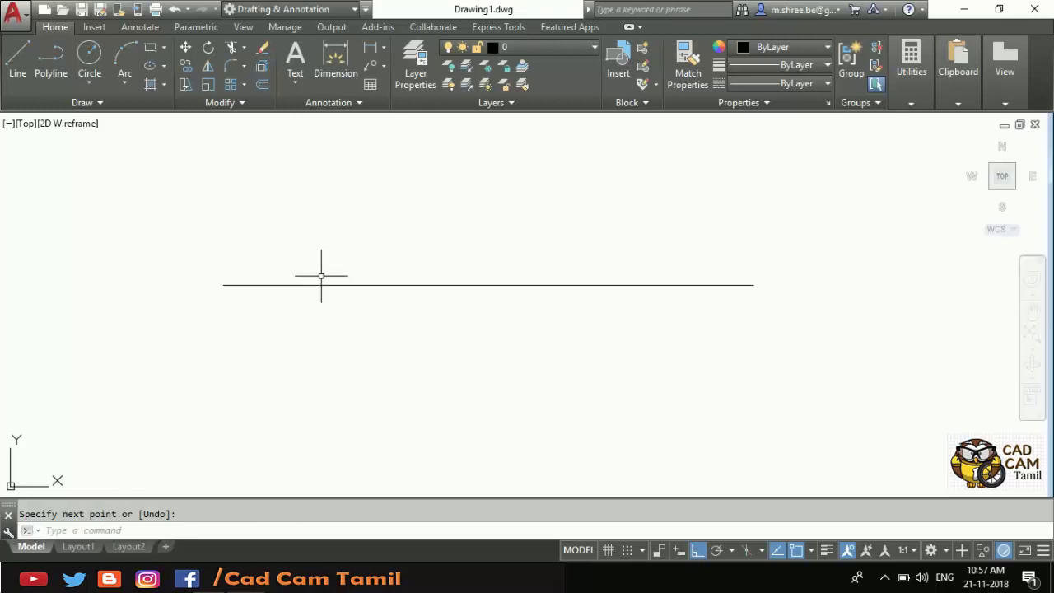
Step: Add a linear dimension across the 40 line, text overridden to '2x40', placed below it
{"action": "left_click", "coordinate": [373, 50]}
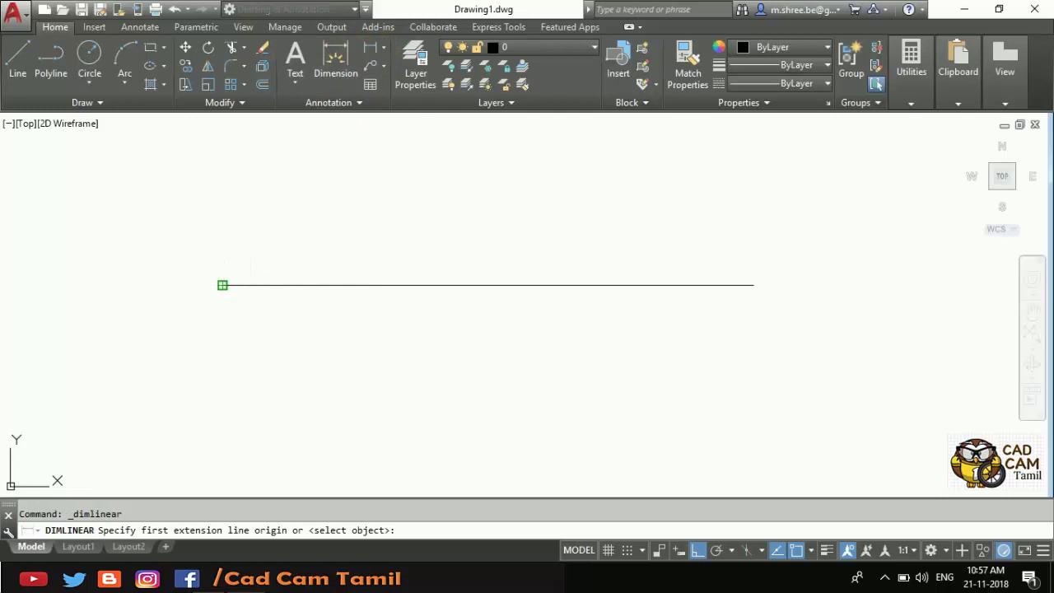
{"action": "left_click", "coordinate": [222, 285]}
{"action": "left_click", "coordinate": [753, 285]}
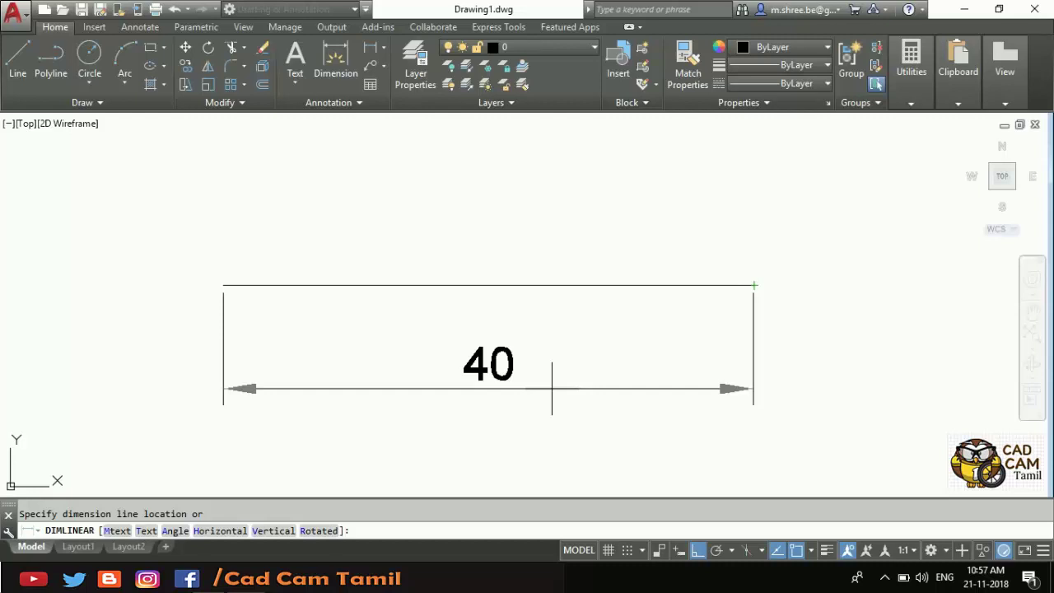
{"action": "type", "text": " t"}
{"action": "key", "text": "Return"}
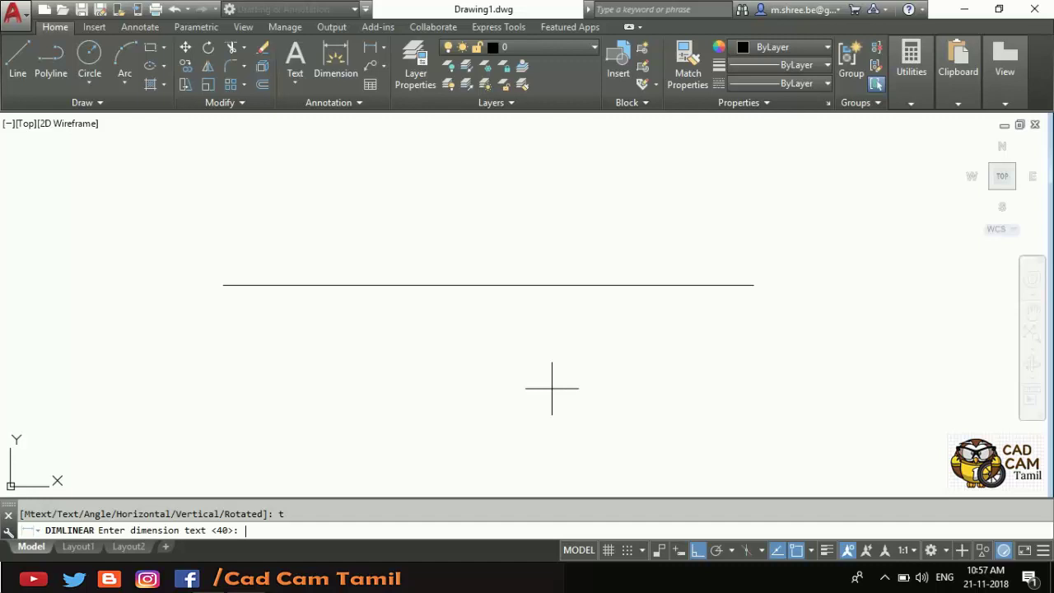
{"action": "type", "text": "2"}
{"action": "type", "text": "x"}
{"action": "type", "text": "49"}
{"action": "key", "text": "BackSpace"}
{"action": "type", "text": "0"}
{"action": "key", "text": "Return"}
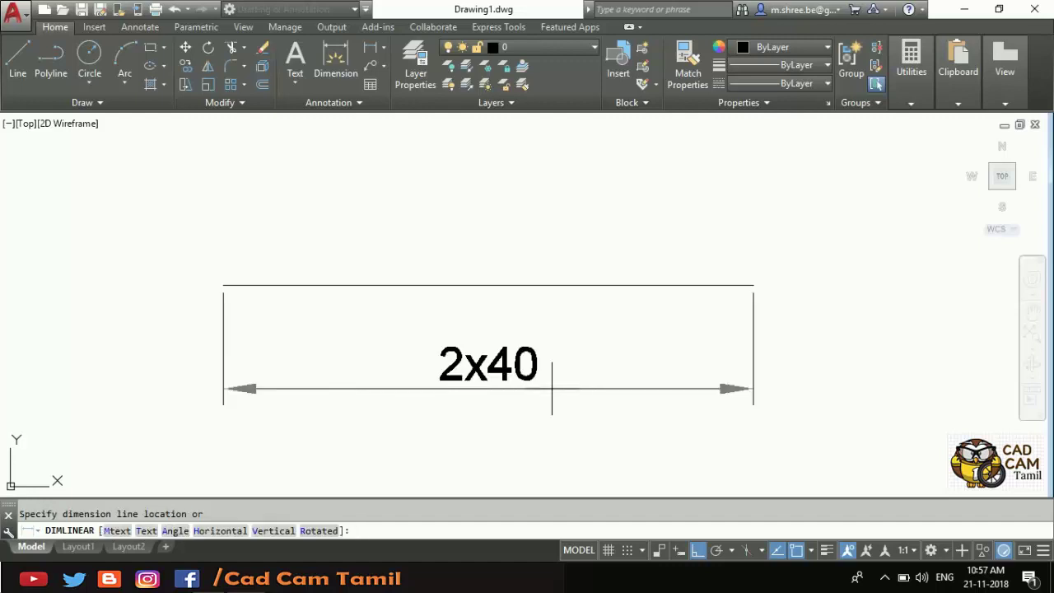
{"action": "left_click", "coordinate": [554, 356]}
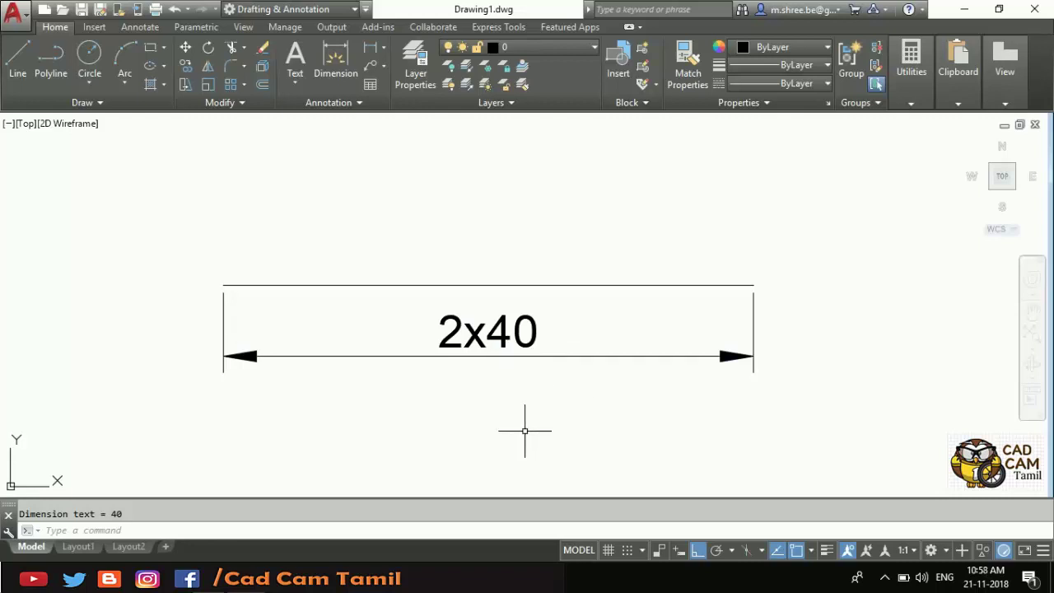
{"action": "key", "text": "alt+Tab"}
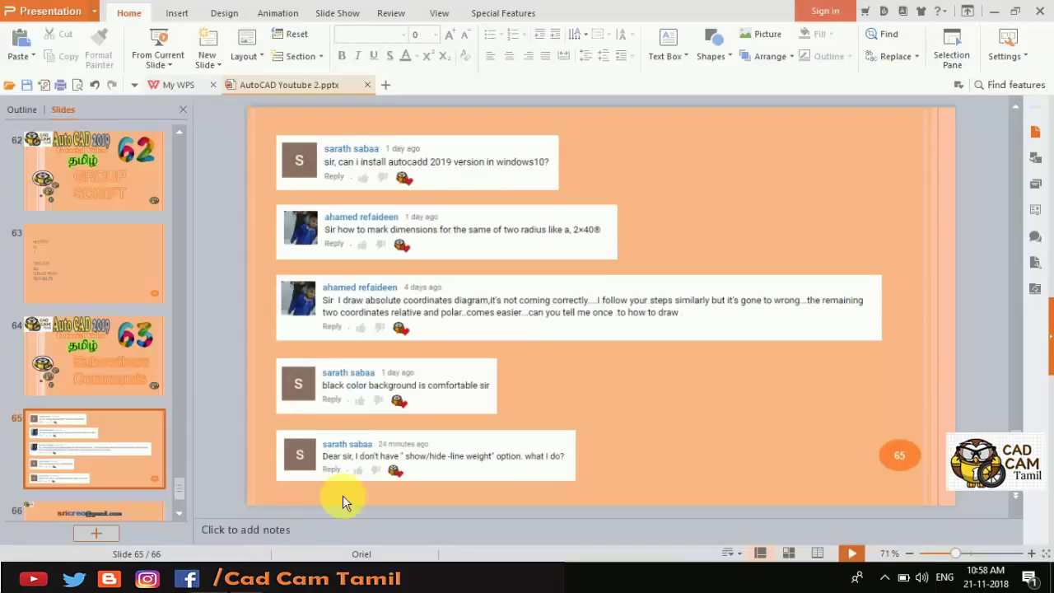
{"action": "left_click", "coordinate": [852, 553]}
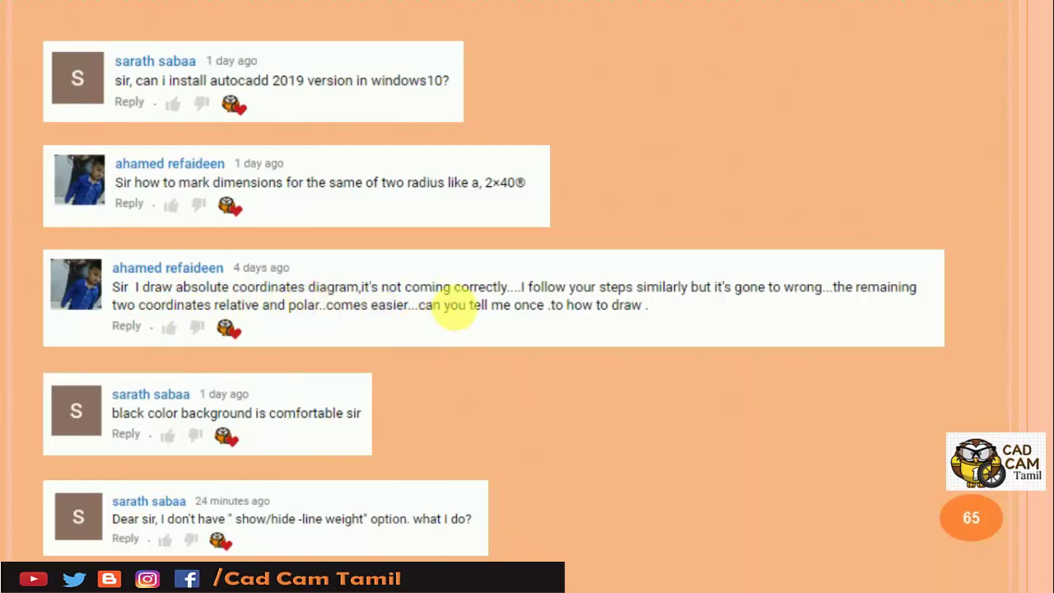
{"action": "right_click", "coordinate": [599, 121]}
{"action": "mouse_move", "coordinate": [650, 274]}
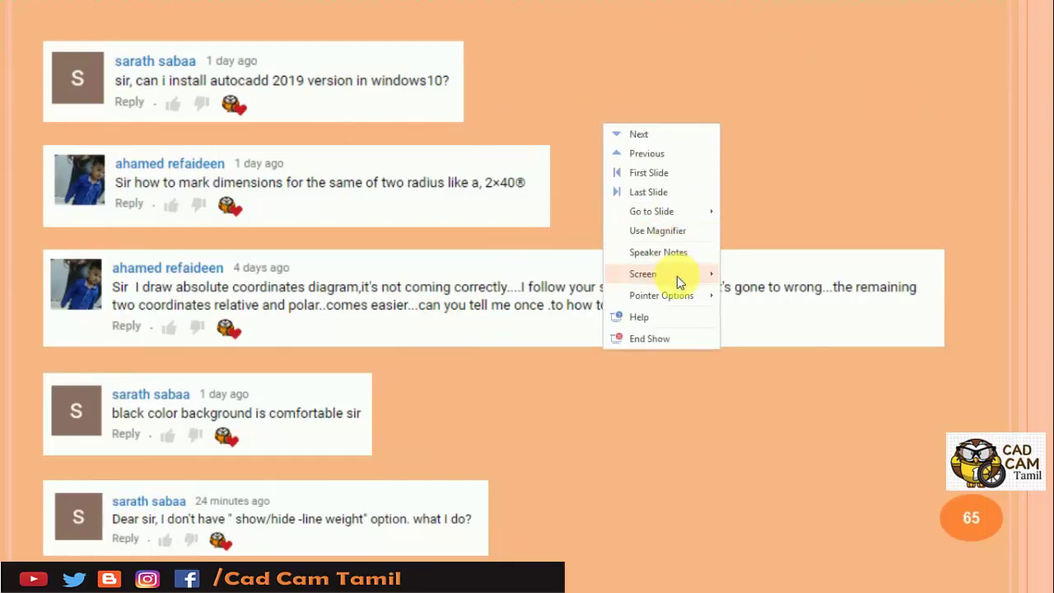
{"action": "left_click", "coordinate": [659, 338]}
{"action": "left_click", "coordinate": [994, 11]}
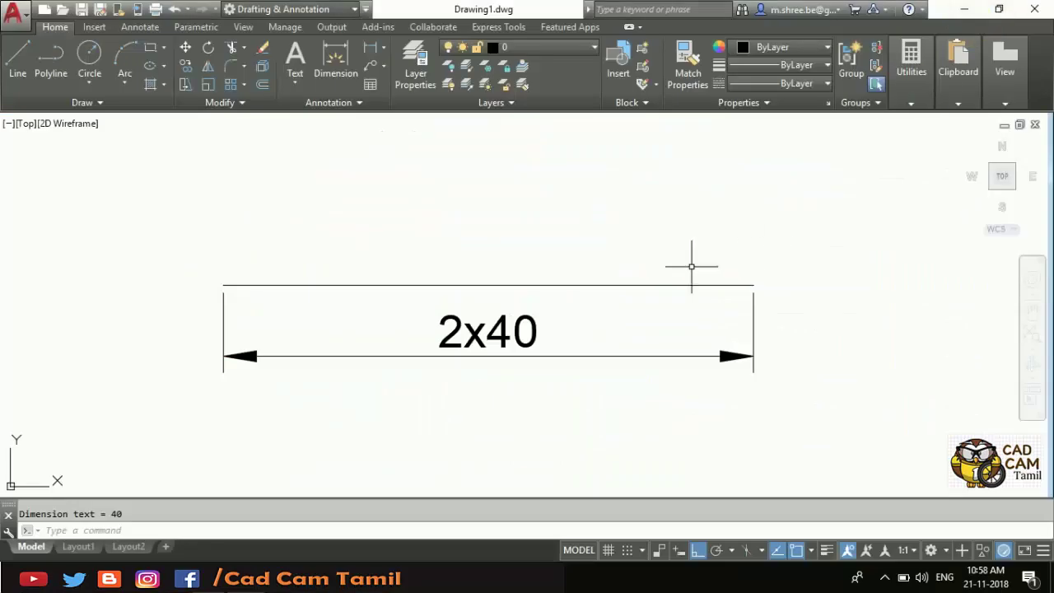
Step: Start a new line at 0,0 and draw the first square side to 10,0
{"action": "left_click", "coordinate": [15, 66]}
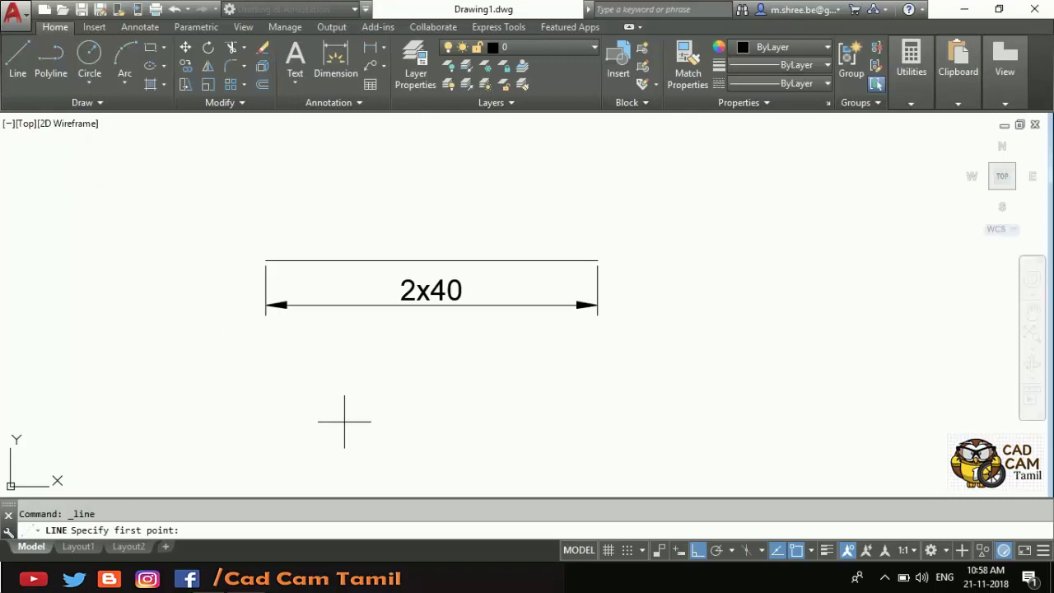
{"action": "type", "text": "0,0"}
{"action": "key", "text": "Return"}
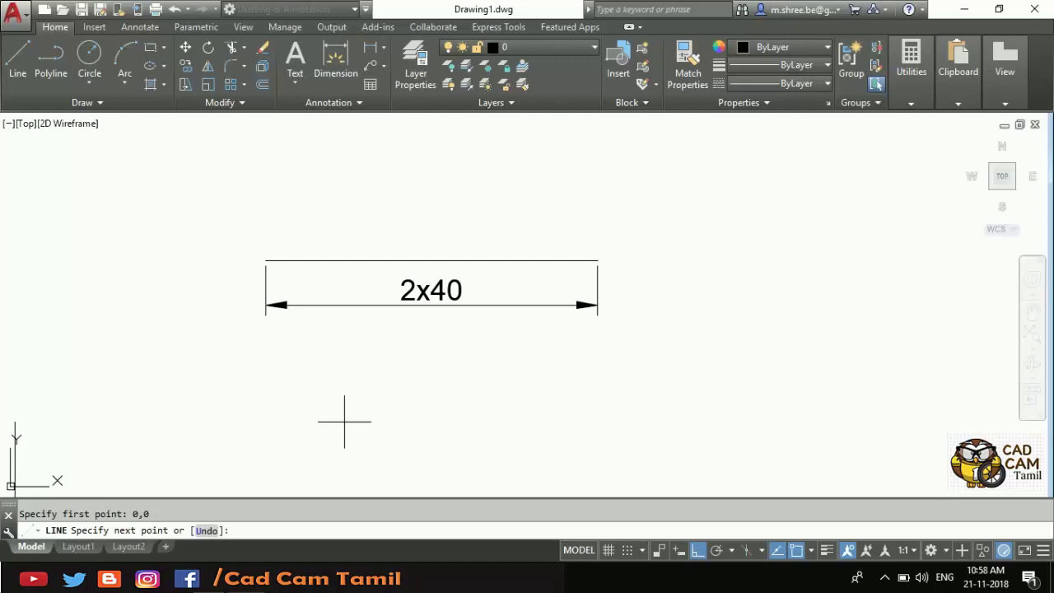
{"action": "type", "text": "10,0"}
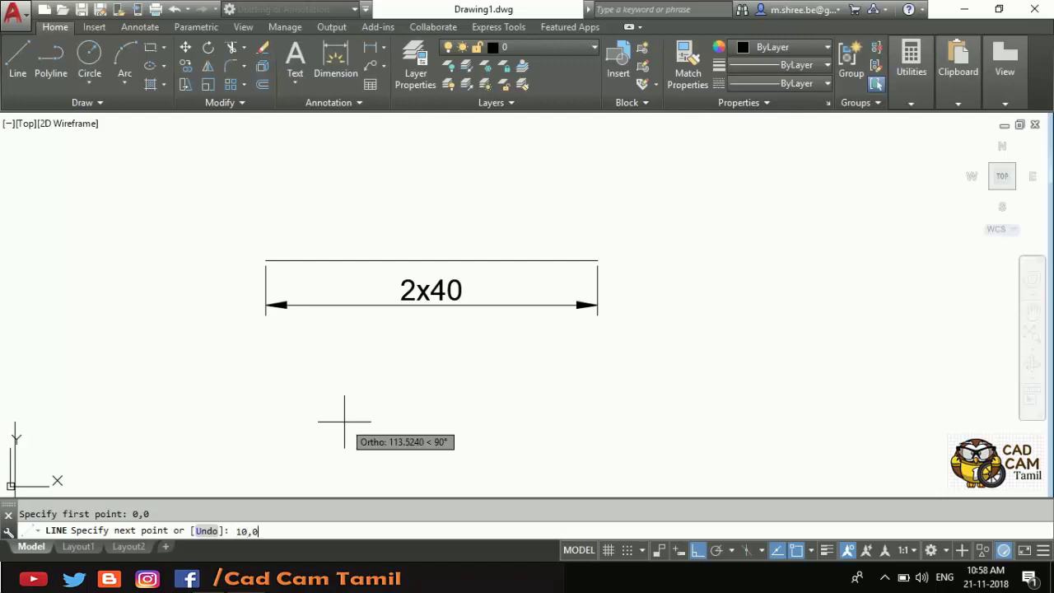
{"action": "key", "text": "Return"}
{"action": "scroll", "coordinate": [344, 421], "scroll_direction": "down", "scroll_amount": 2}
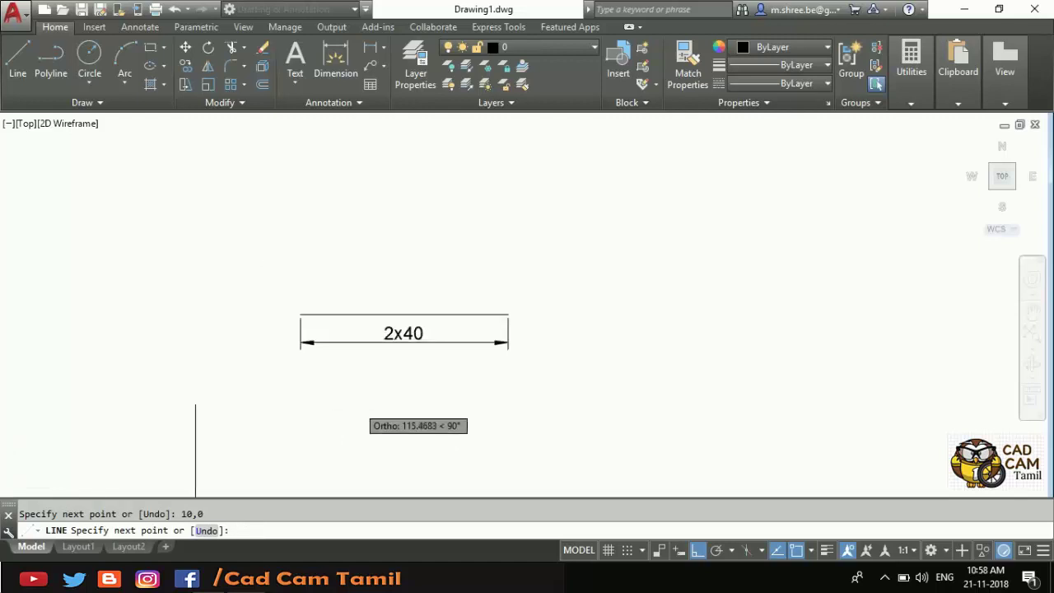
{"action": "scroll", "coordinate": [377, 412], "scroll_direction": "down", "scroll_amount": 2}
{"action": "scroll", "coordinate": [414, 370], "scroll_direction": "down", "scroll_amount": 3}
{"action": "scroll", "coordinate": [414, 330], "scroll_direction": "down", "scroll_amount": 2}
{"action": "scroll", "coordinate": [412, 412], "scroll_direction": "up", "scroll_amount": 4}
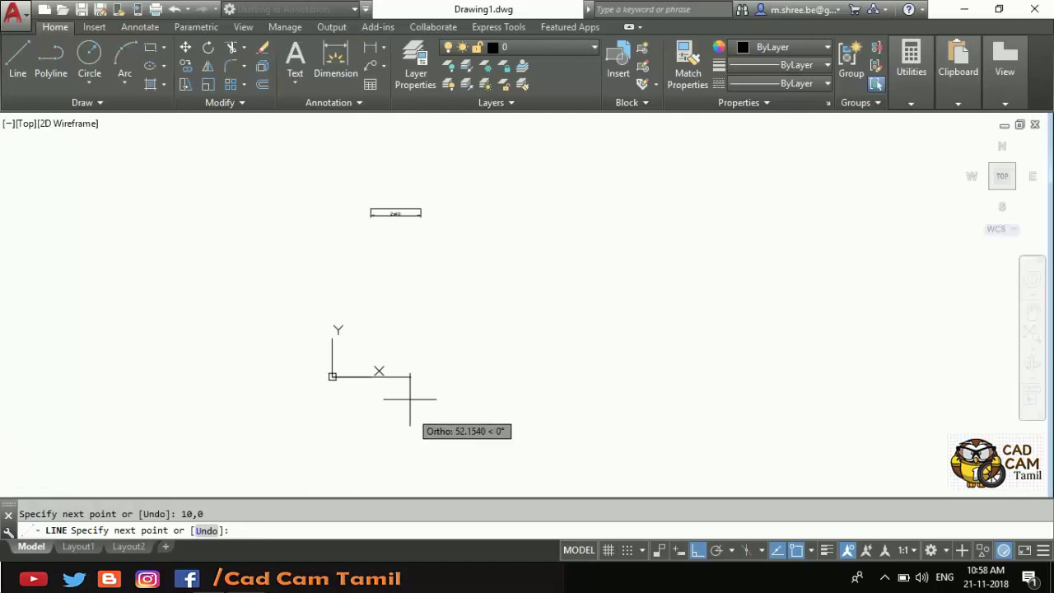
{"action": "scroll", "coordinate": [306, 353], "scroll_direction": "up", "scroll_amount": 4}
{"action": "scroll", "coordinate": [365, 358], "scroll_direction": "down", "scroll_amount": 3}
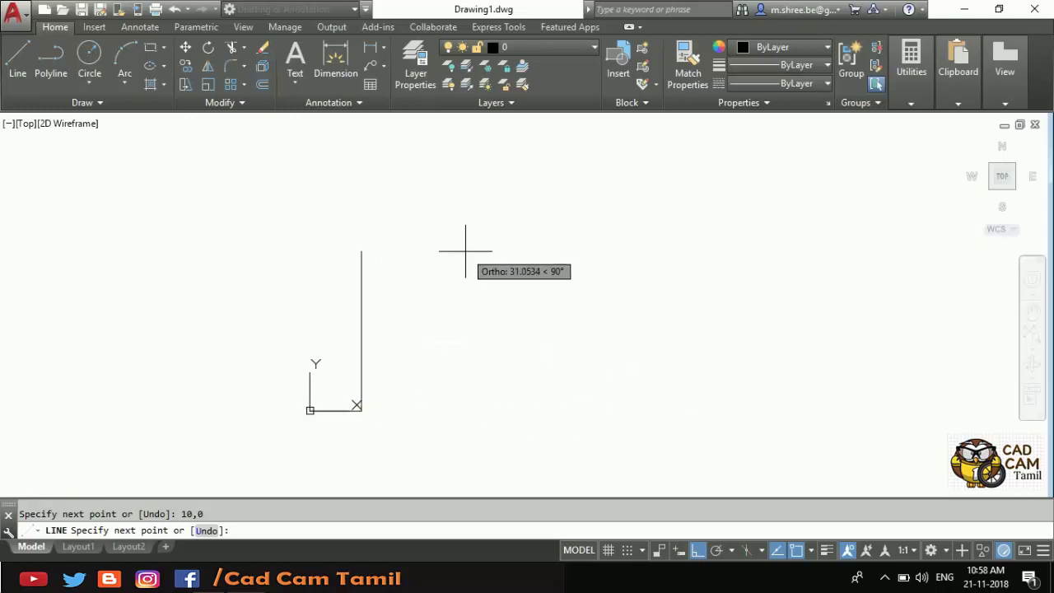
Step: Turn Ortho off, add points 10,10 and 0,10, close the square, and enable Dynamic Input
{"action": "key", "text": "F8"}
{"action": "key", "text": "F8"}
{"action": "type", "text": "10,"}
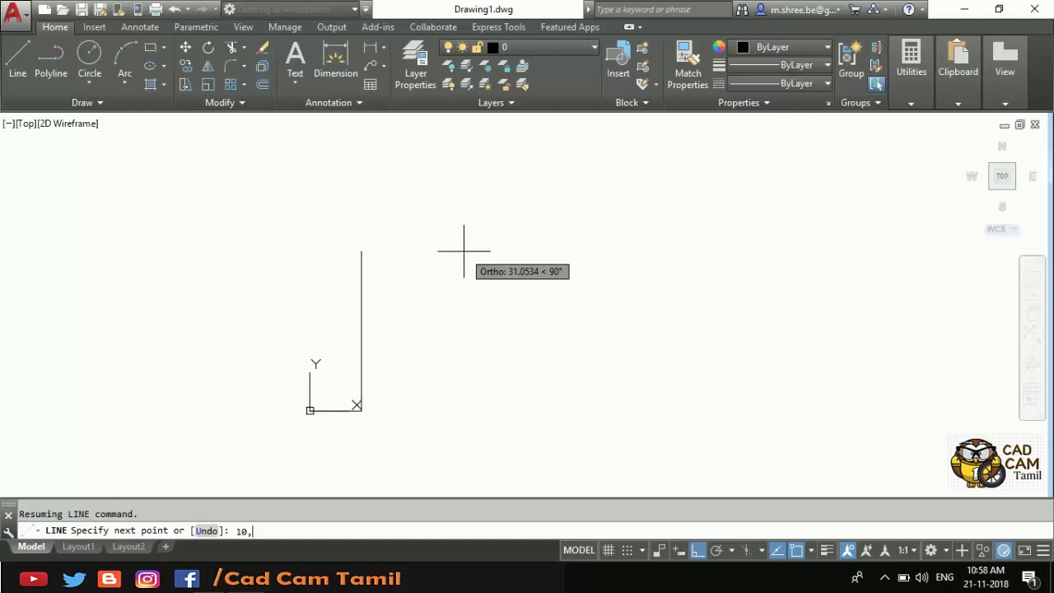
{"action": "type", "text": "10"}
{"action": "key", "text": "Return"}
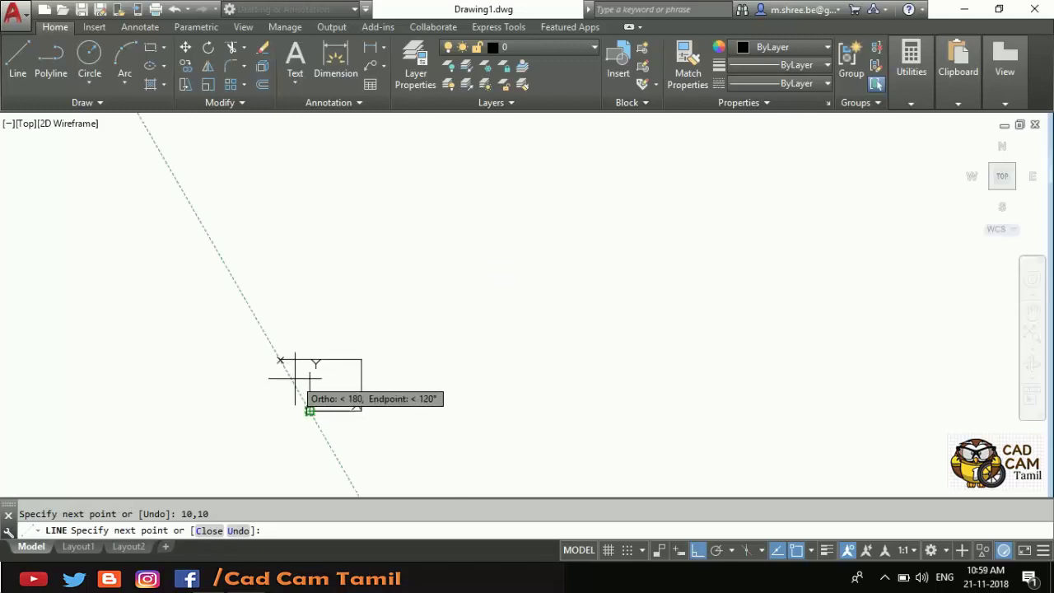
{"action": "type", "text": "0,!)"}
{"action": "key", "text": "BackSpace"}
{"action": "type", "text": "0,10"}
{"action": "key", "text": "Return"}
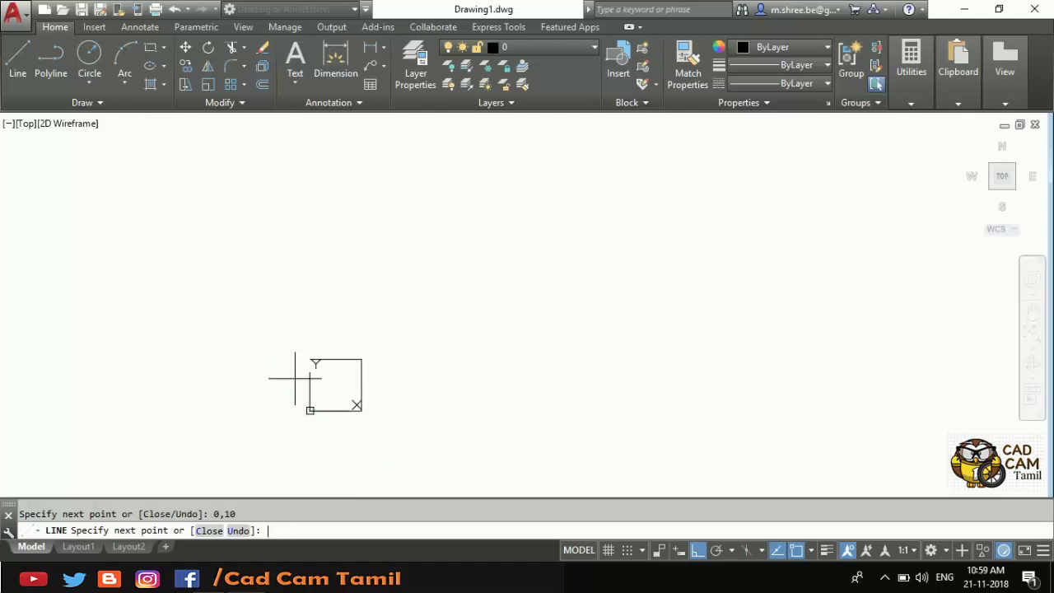
{"action": "type", "text": "c"}
{"action": "key", "text": "Return"}
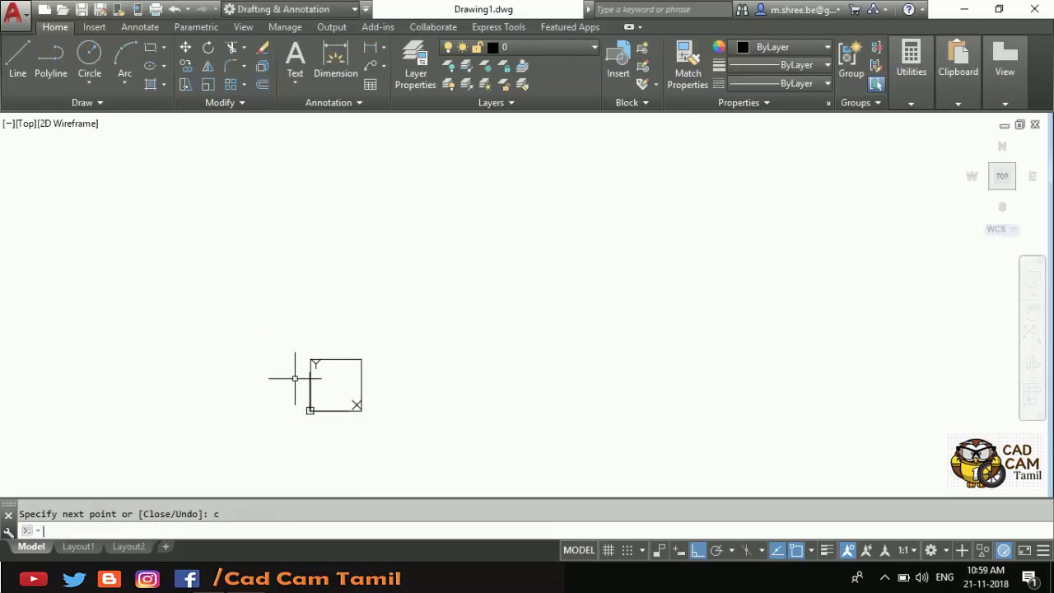
{"action": "scroll", "coordinate": [328, 458], "scroll_direction": "up", "scroll_amount": 2}
{"action": "scroll", "coordinate": [269, 418], "scroll_direction": "up", "scroll_amount": 2}
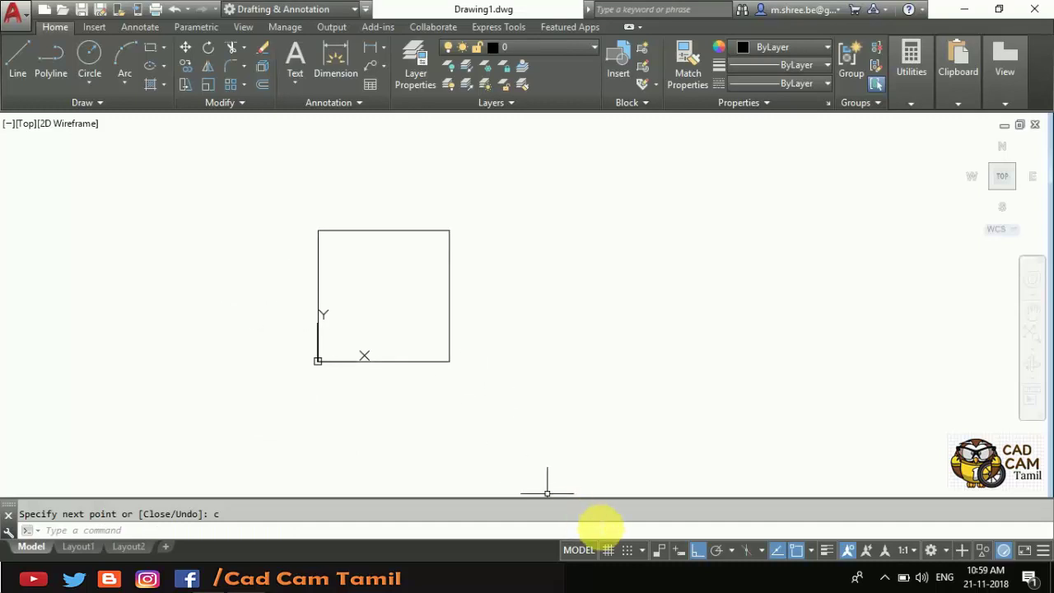
{"action": "key", "text": "F12"}
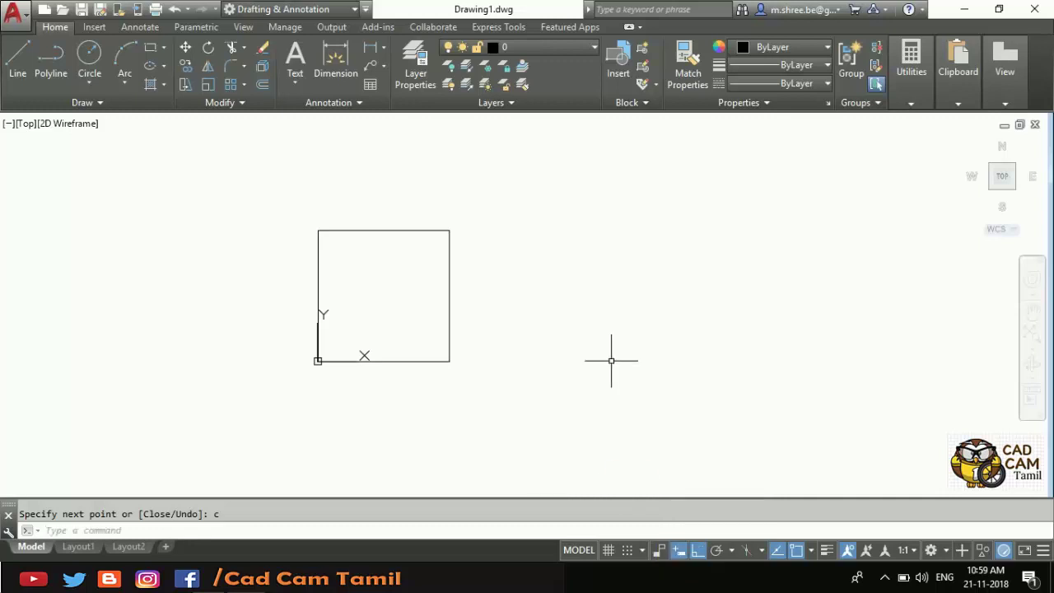
Step: Repeat LINE from origin 0,0 and draw a 10-unit segment at 0 degrees
{"action": "right_click", "coordinate": [611, 360]}
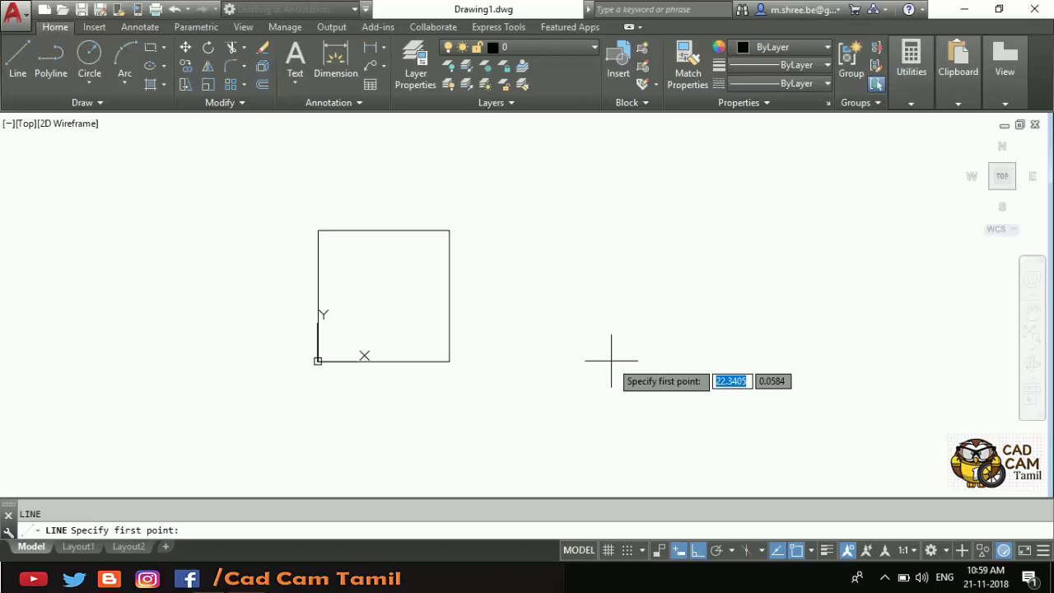
{"action": "type", "text": "0,0"}
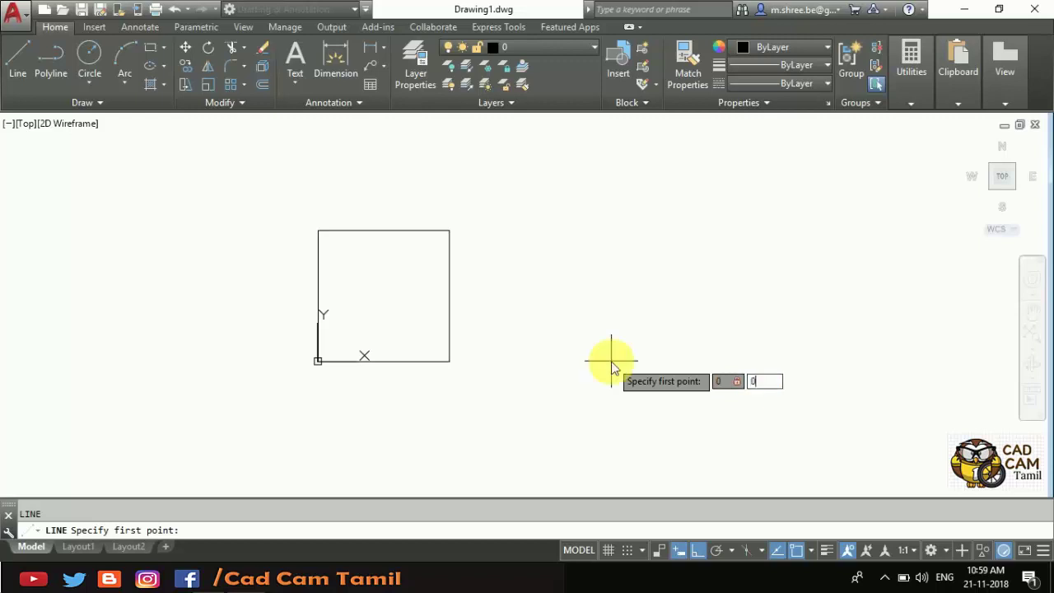
{"action": "key", "text": "Return"}
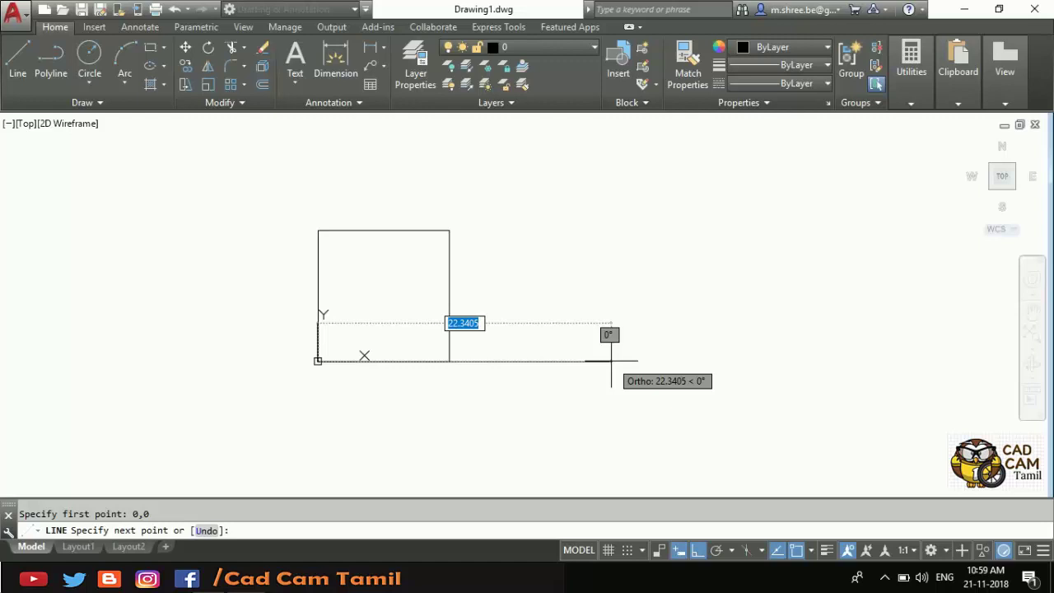
{"action": "type", "text": "10"}
{"action": "key", "text": "Tab"}
{"action": "type", "text": "0"}
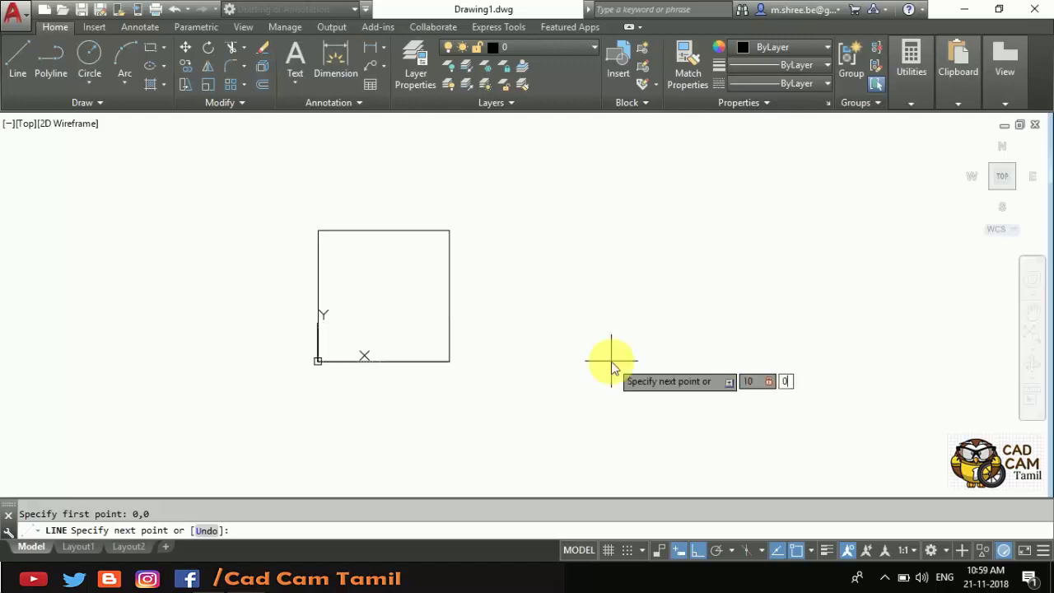
{"action": "key", "text": "Return"}
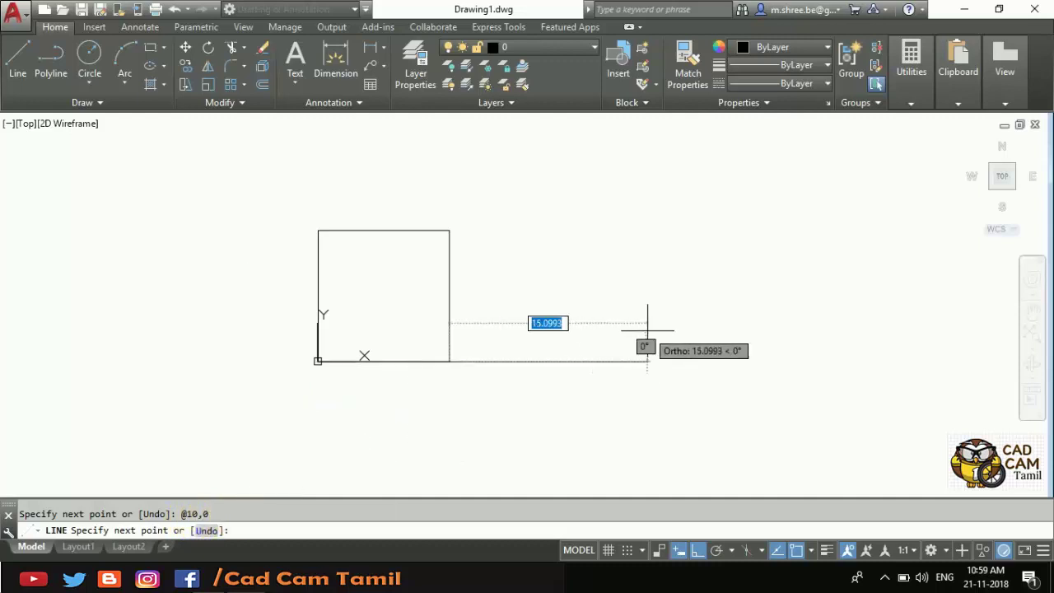
{"action": "left_click", "coordinate": [647, 330]}
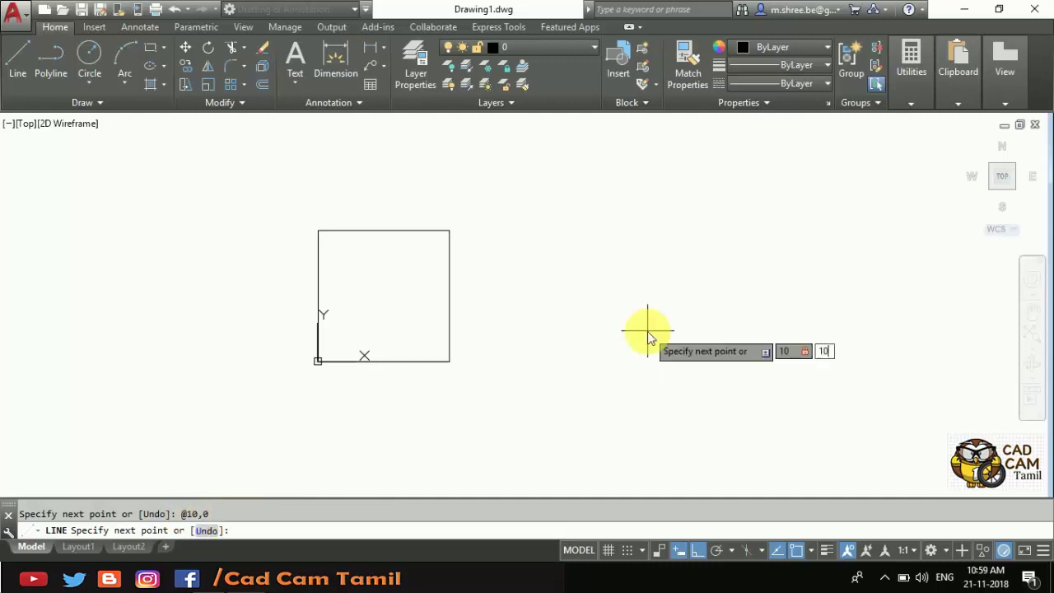
{"action": "key", "text": "Return"}
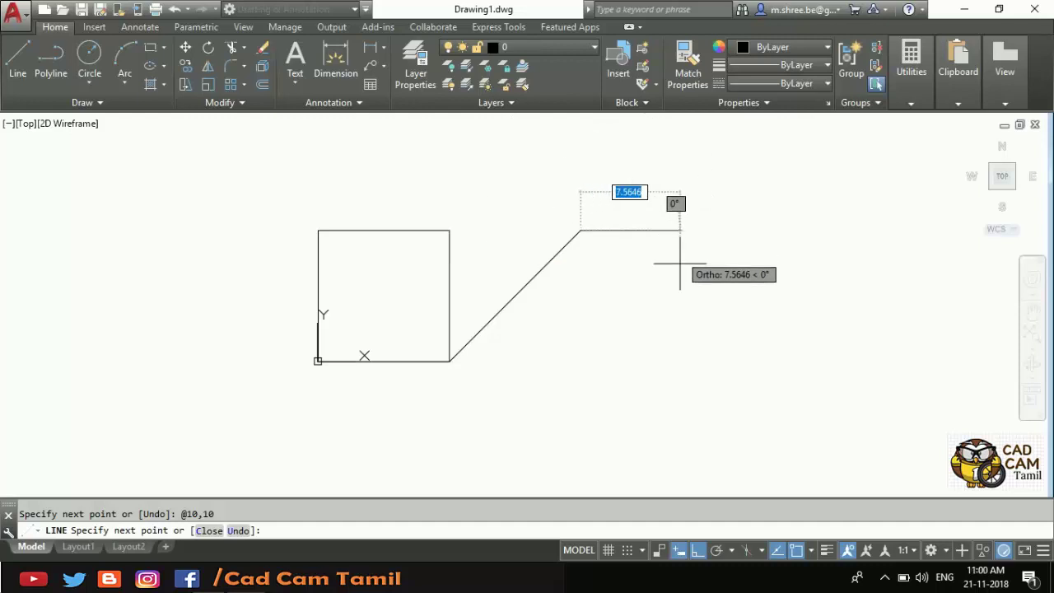
{"action": "left_click", "coordinate": [680, 548]}
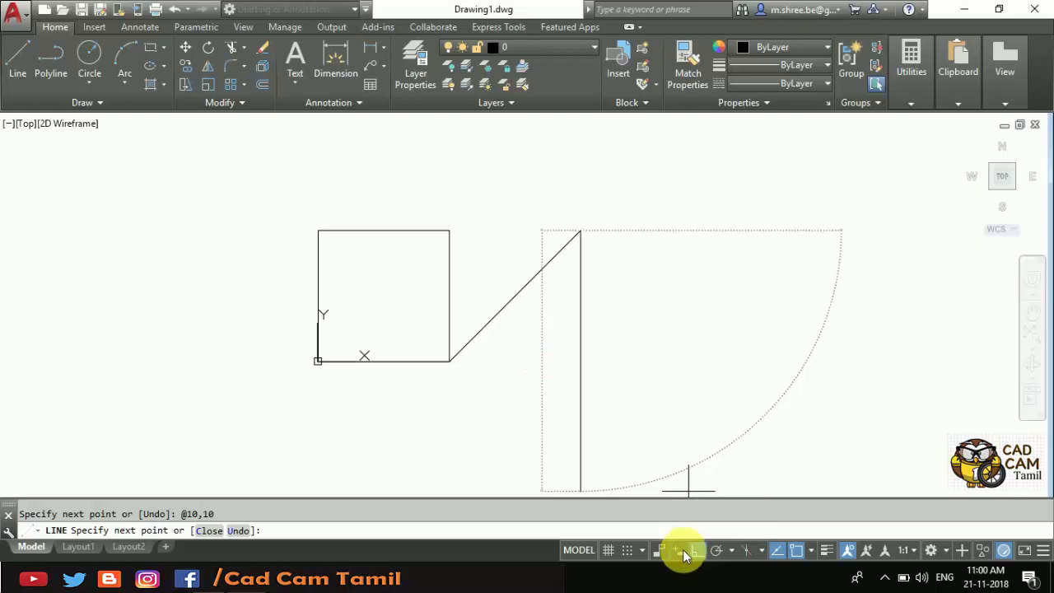
{"action": "left_click", "coordinate": [683, 554]}
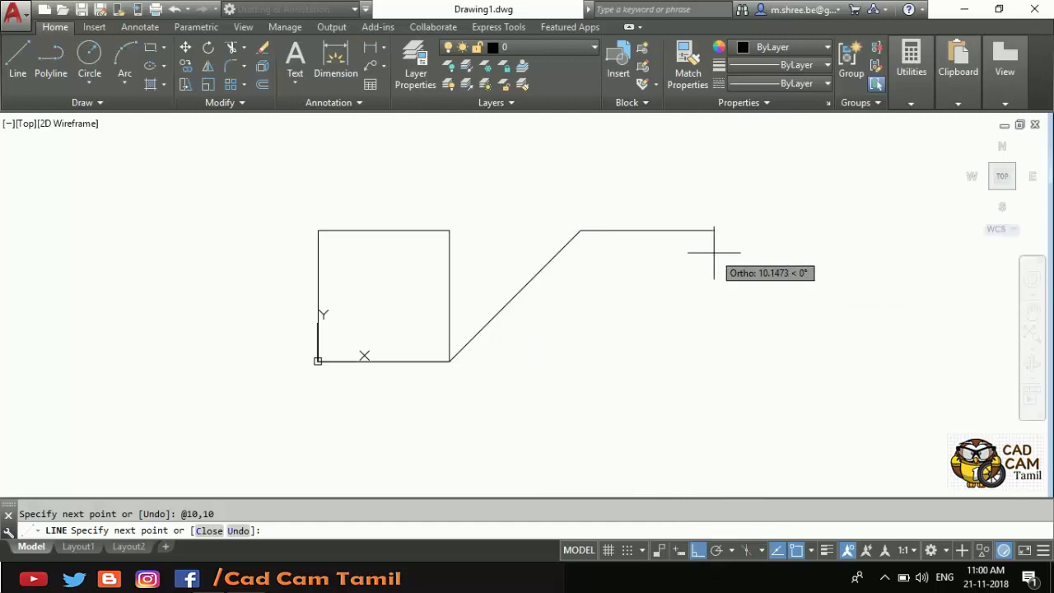
Step: Cancel the line, show slide 65 full screen in WPS, then minimize the presentation
{"action": "key", "text": "Escape"}
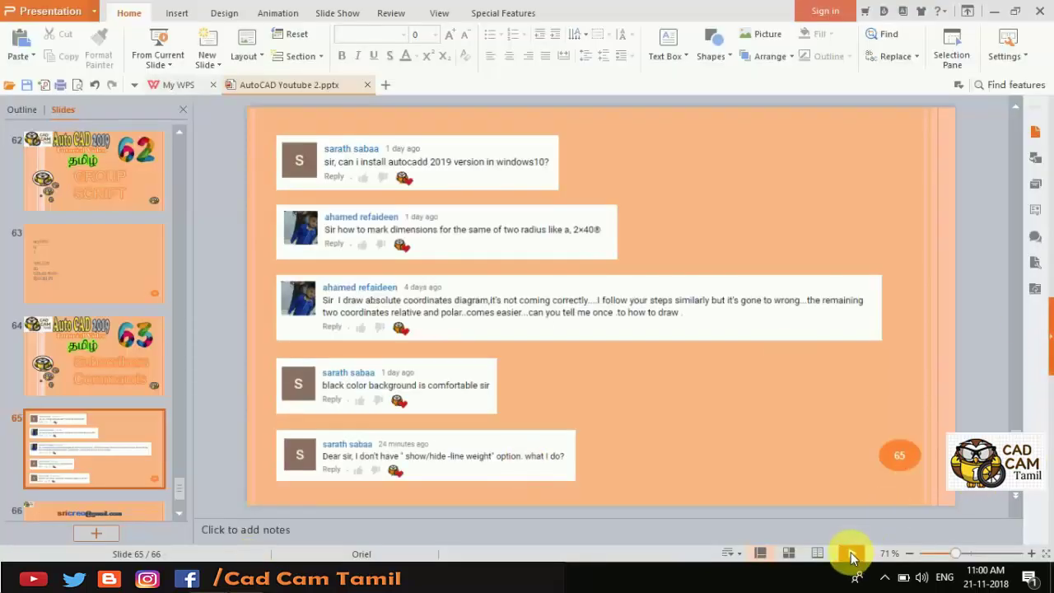
{"action": "left_click", "coordinate": [852, 553]}
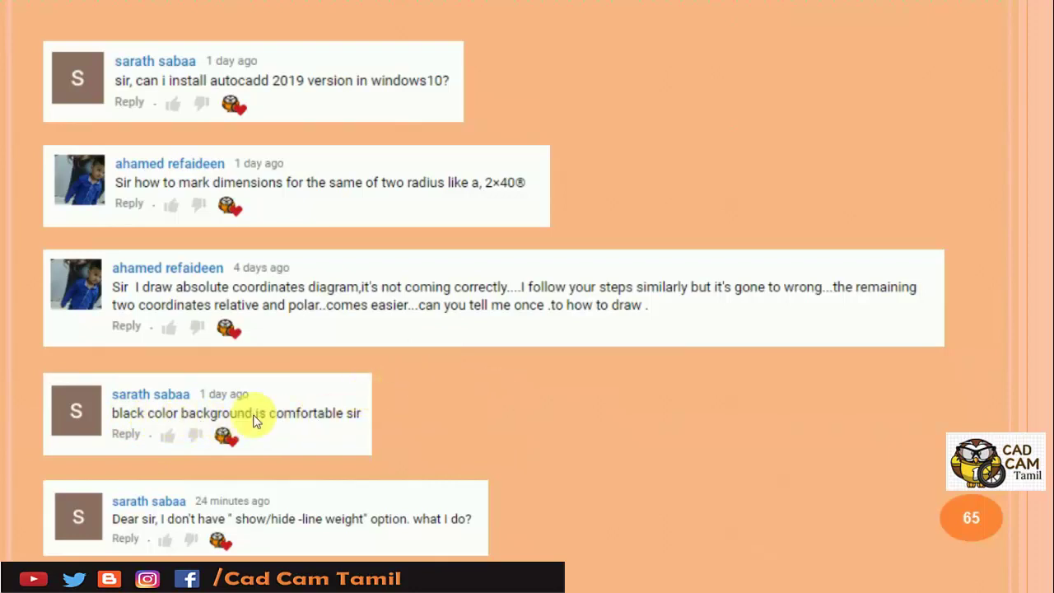
{"action": "key", "text": "Escape"}
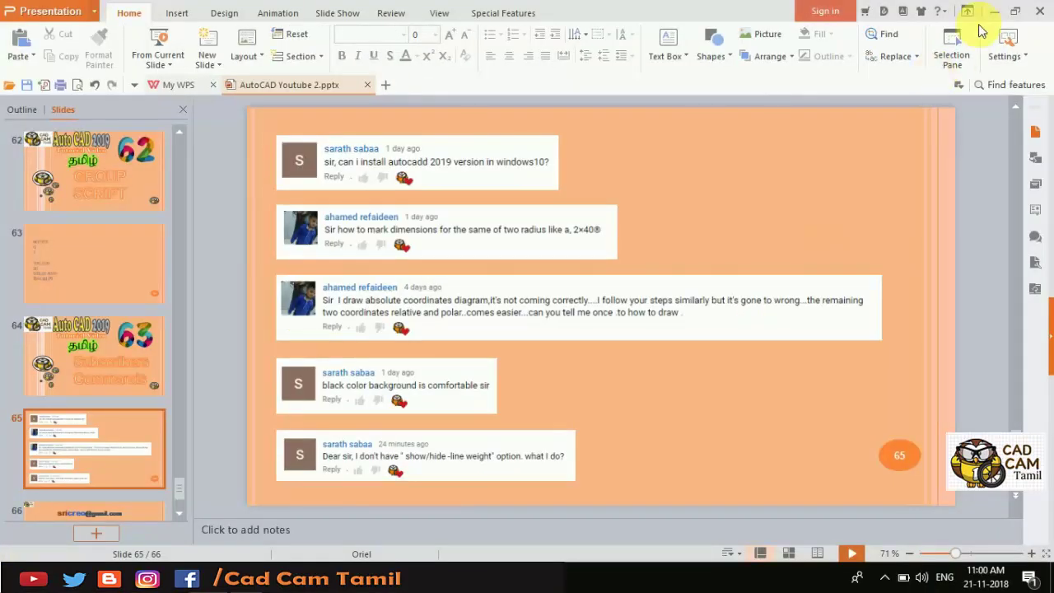
{"action": "left_click", "coordinate": [994, 11]}
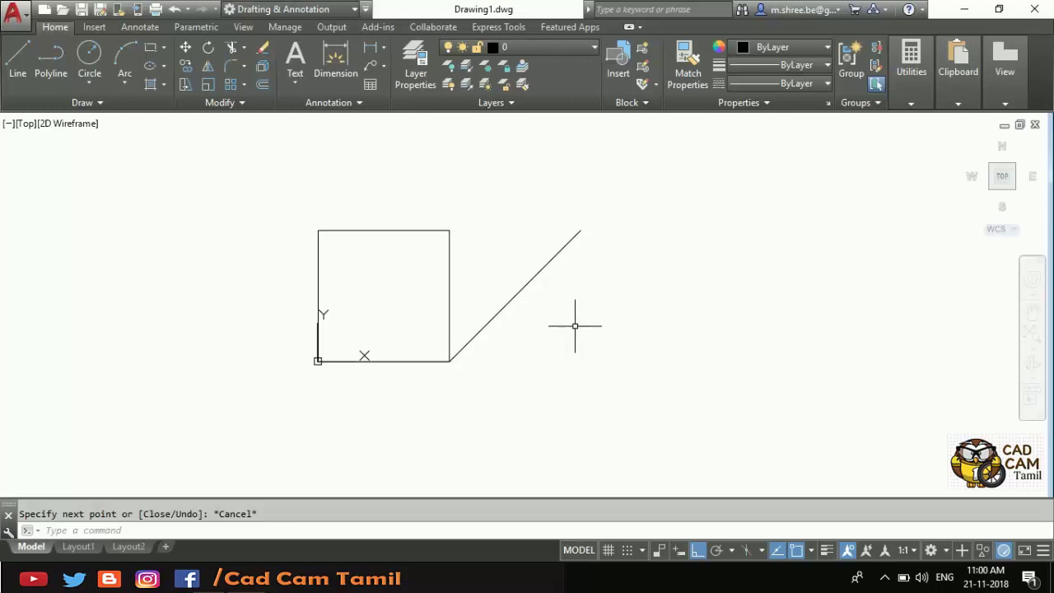
Step: Open AutoCAD's Options dialog from the drawing area's right-click menu
{"action": "right_click", "coordinate": [623, 280]}
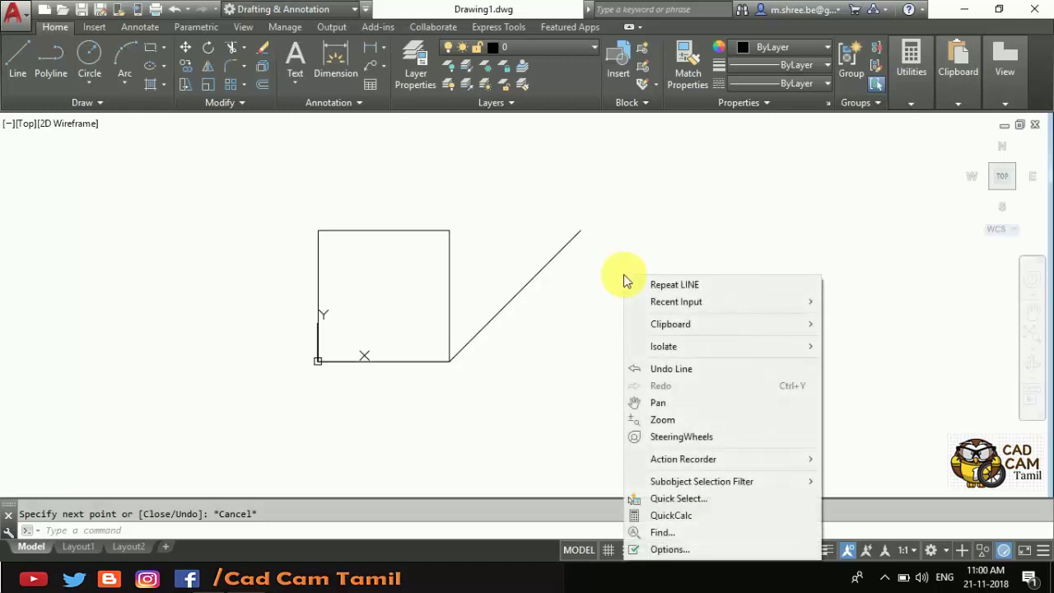
{"action": "left_click", "coordinate": [626, 272]}
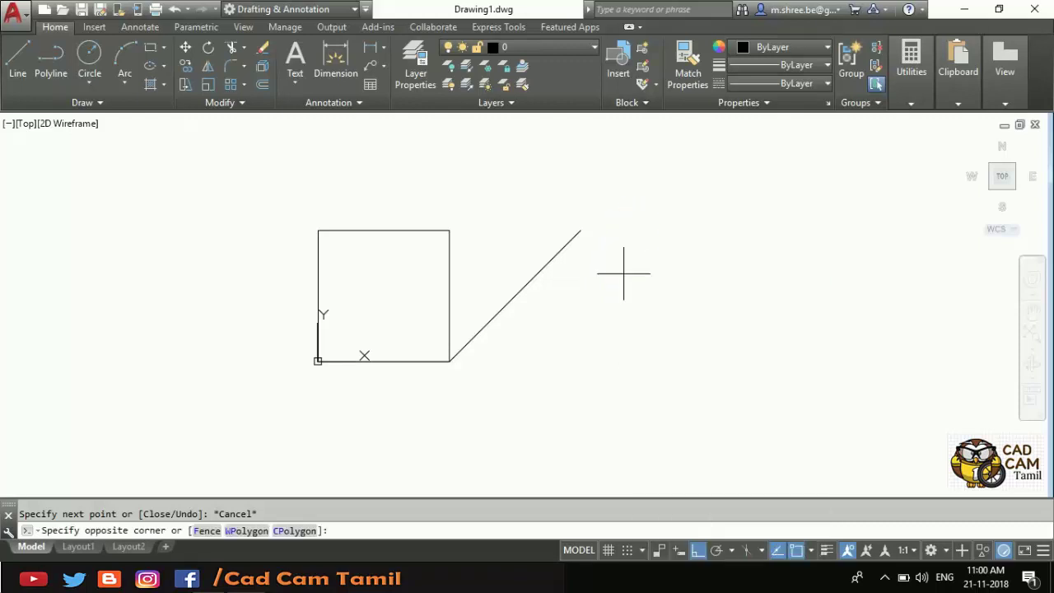
{"action": "left_click", "coordinate": [664, 292]}
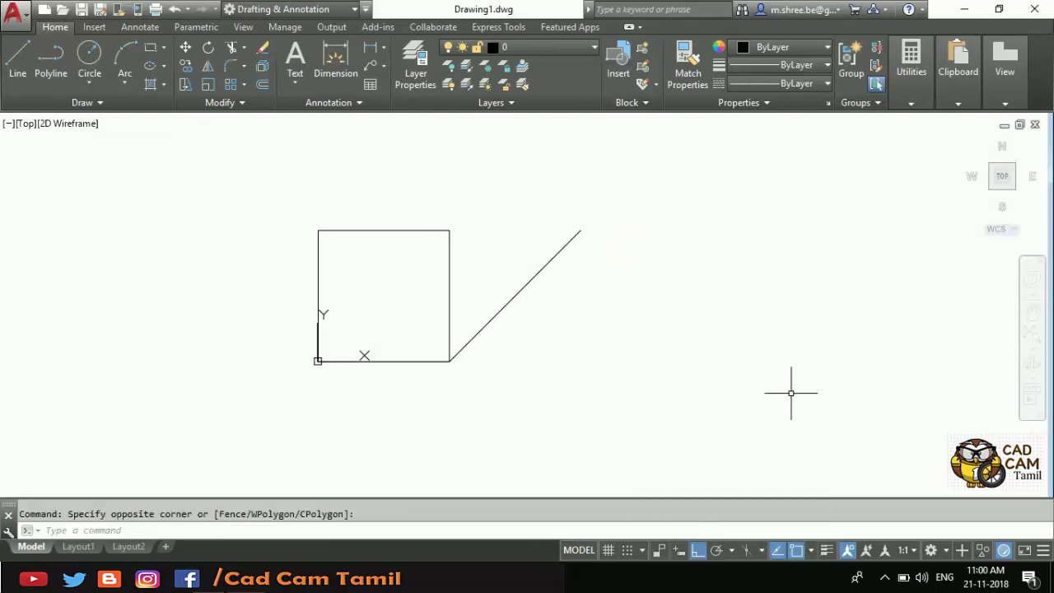
{"action": "right_click", "coordinate": [650, 195]}
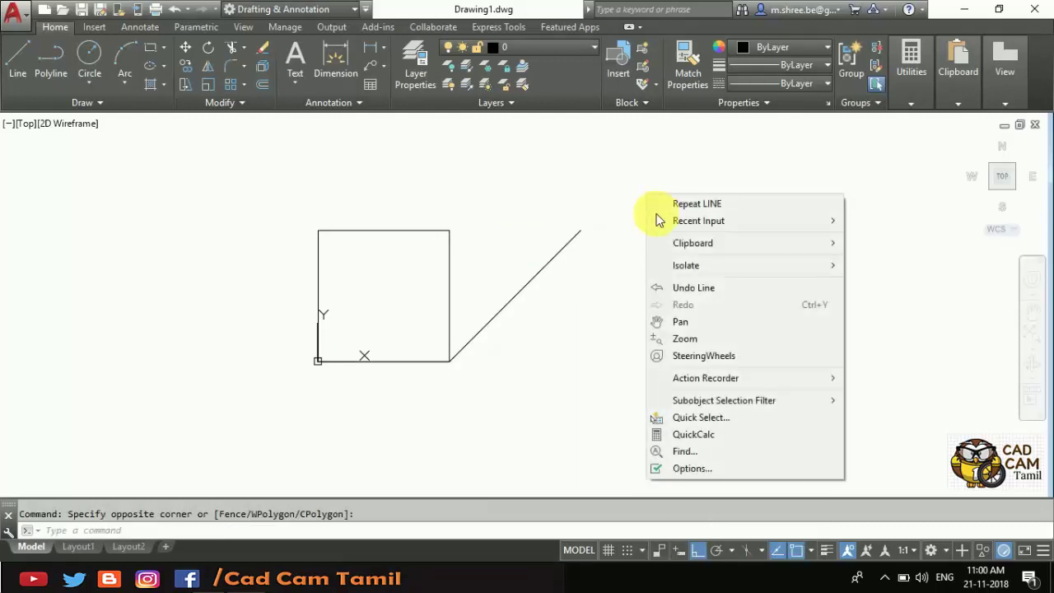
{"action": "left_click", "coordinate": [721, 469]}
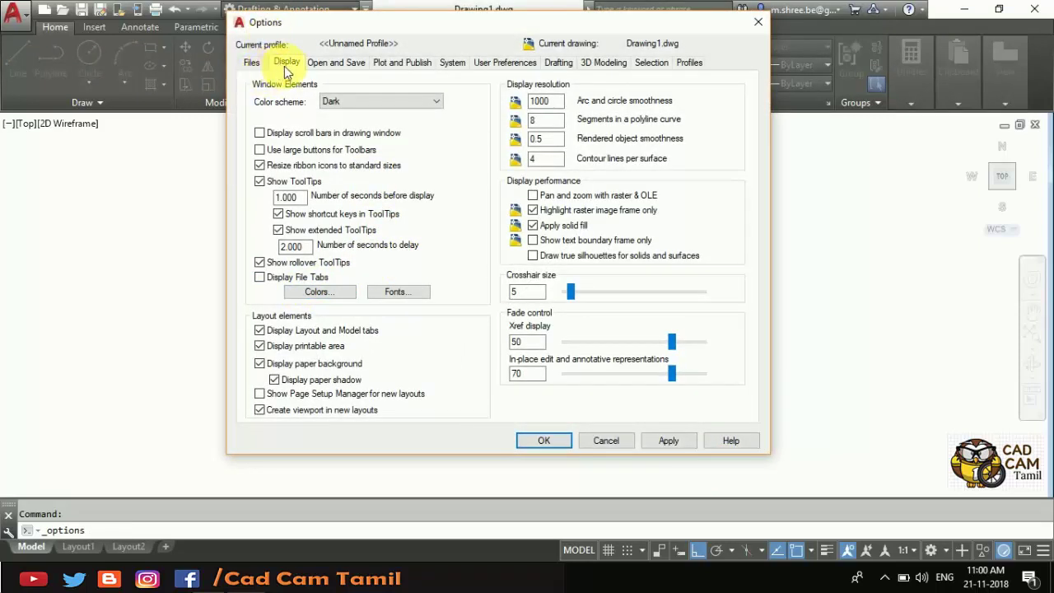
Step: Set the model space background to black in Drawing Window Colors, then apply and close Options
{"action": "left_click", "coordinate": [317, 292]}
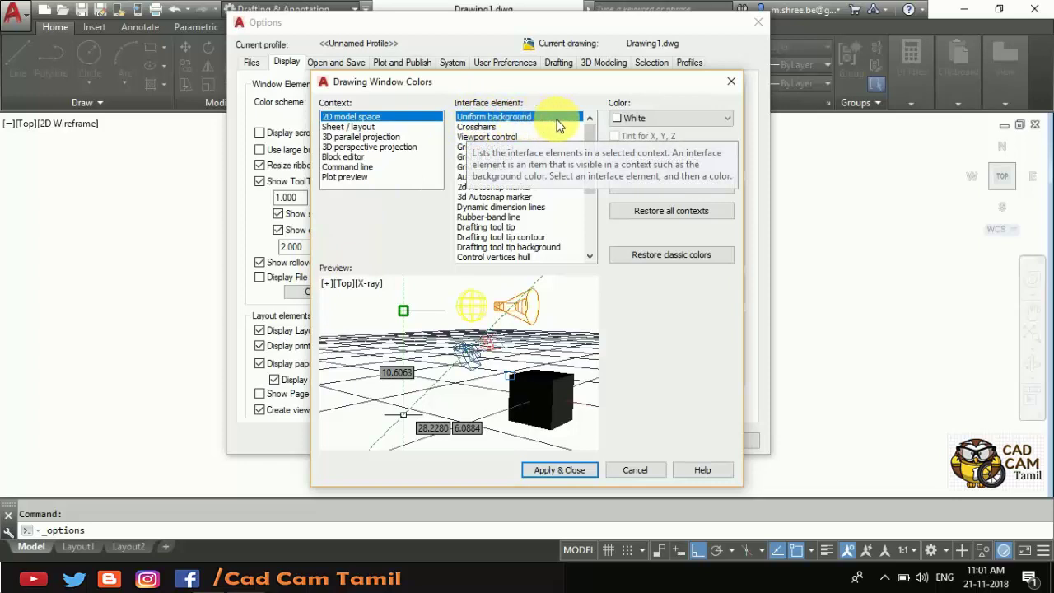
{"action": "left_click", "coordinate": [673, 118]}
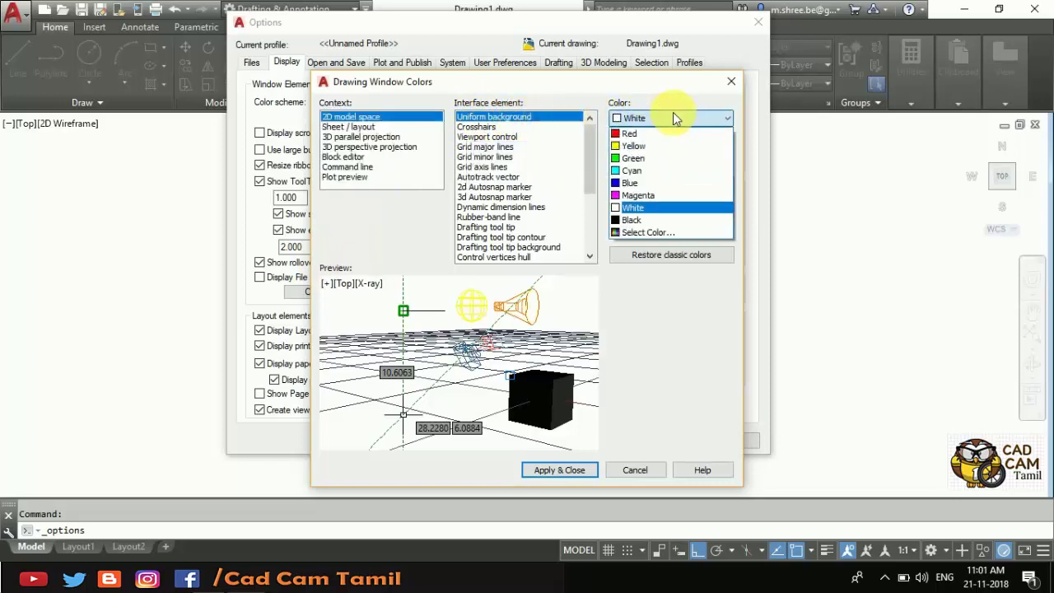
{"action": "left_click", "coordinate": [644, 216]}
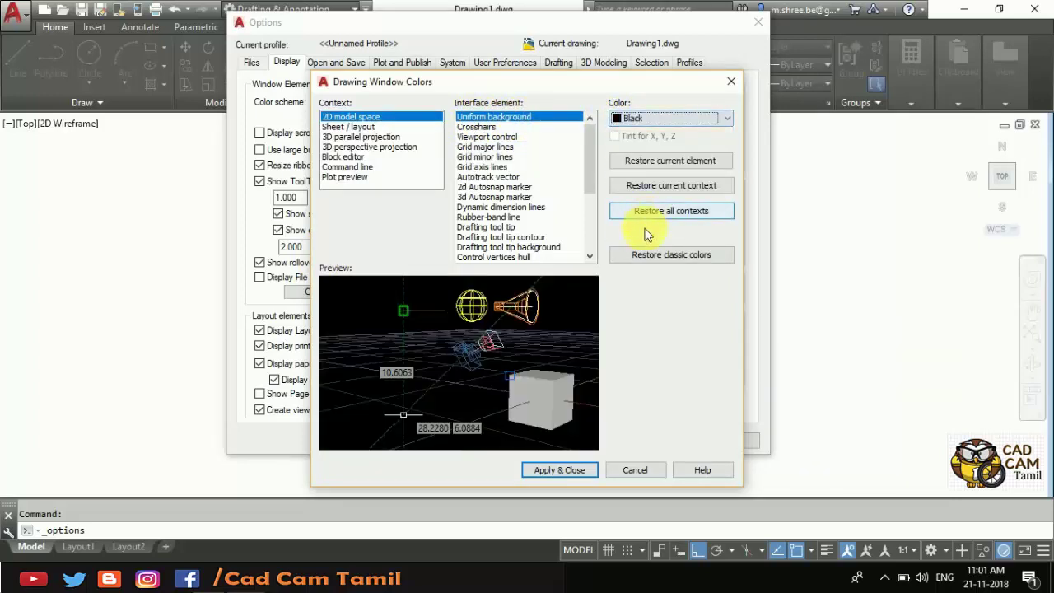
{"action": "left_click", "coordinate": [577, 470]}
{"action": "left_click", "coordinate": [665, 440]}
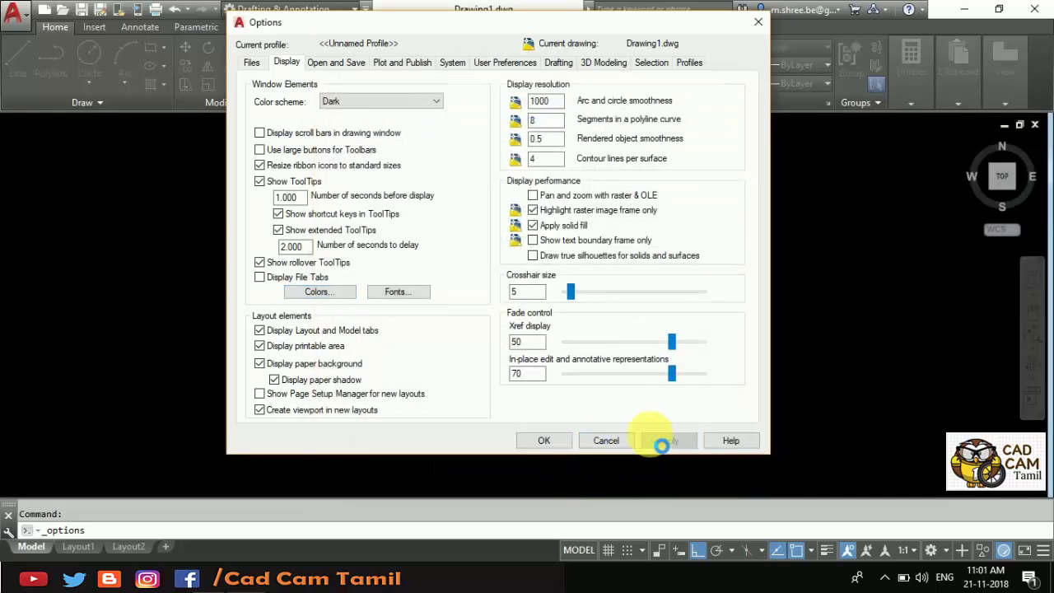
{"action": "left_click", "coordinate": [544, 441]}
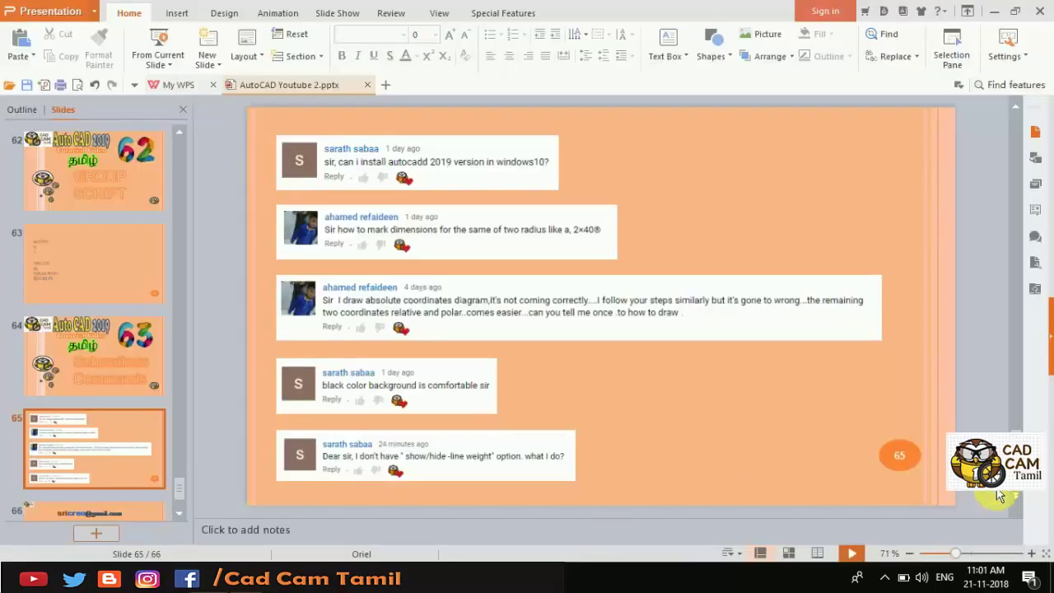
Step: Present slide 65 full screen, then choose End Show from the right-click menu
{"action": "left_click", "coordinate": [852, 552]}
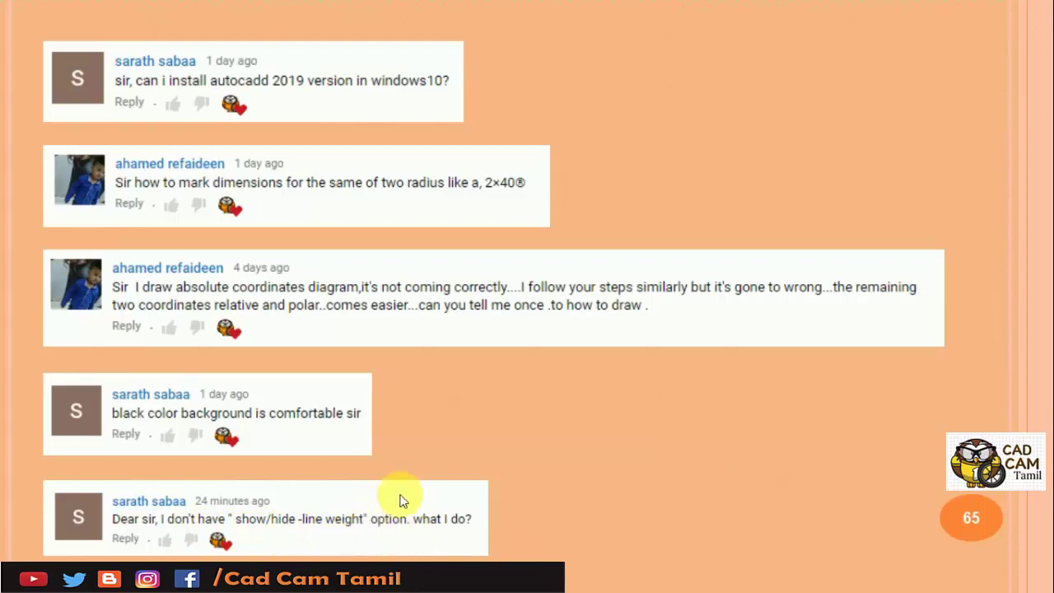
{"action": "right_click", "coordinate": [442, 367]}
{"action": "left_click", "coordinate": [471, 356]}
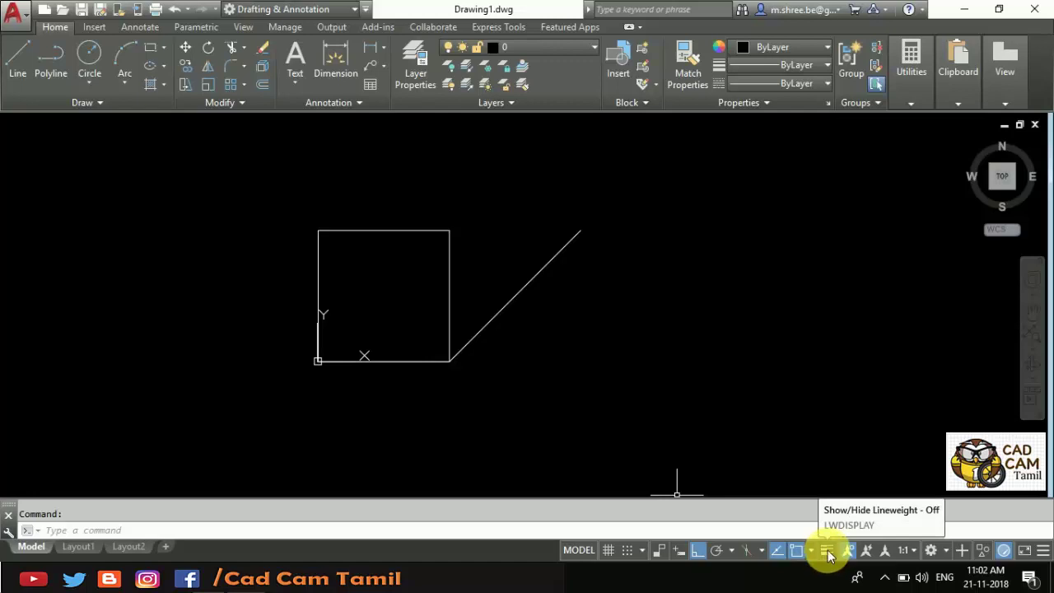
Step: Turn Ortho Mode on and keep LineWeight and Dynamic Input checked in status-bar customization
{"action": "left_click", "coordinate": [697, 550]}
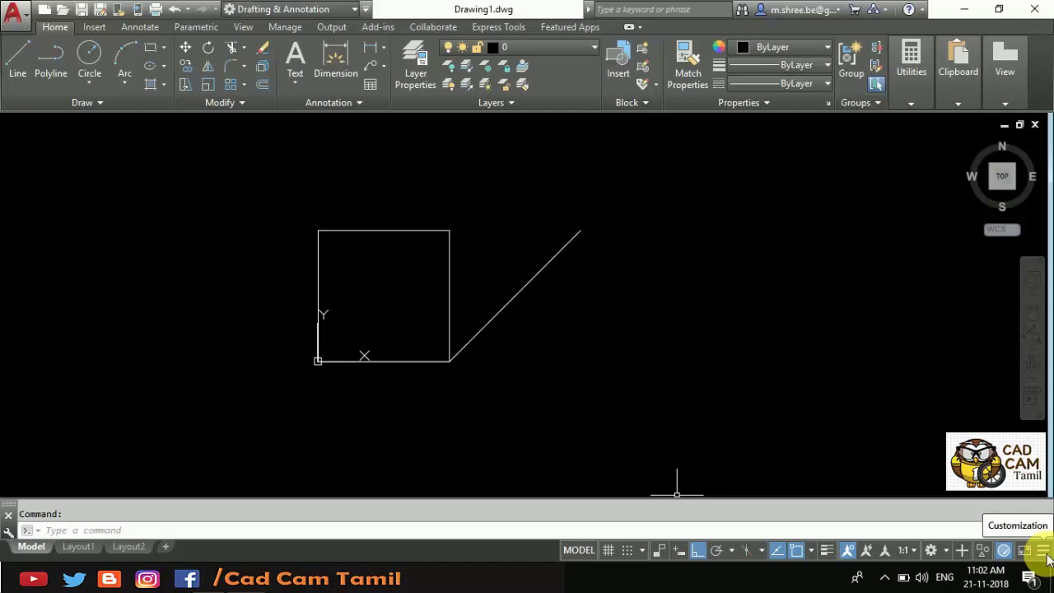
{"action": "left_click", "coordinate": [1044, 551]}
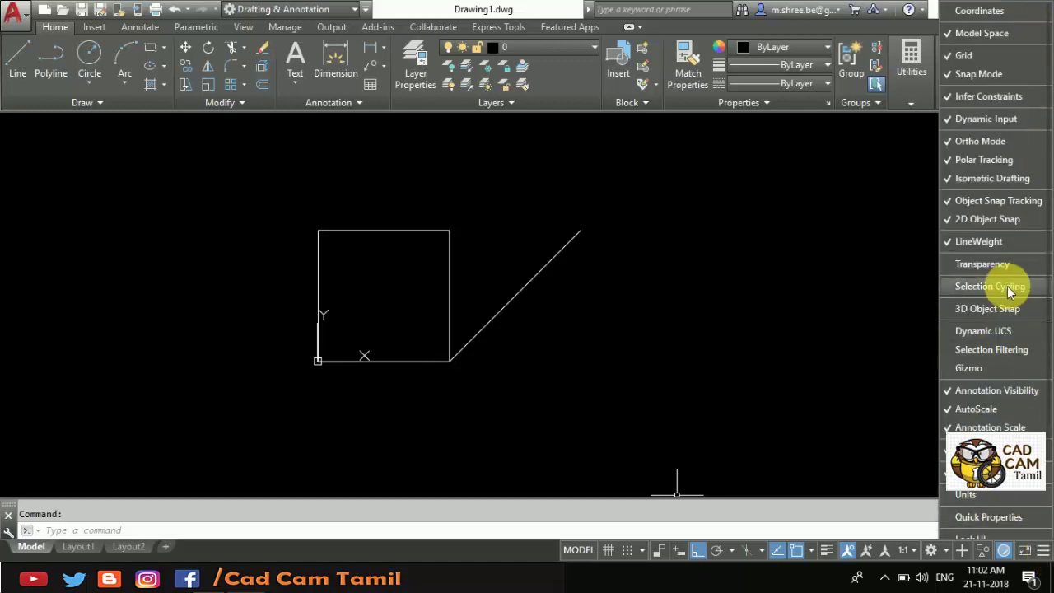
{"action": "scroll", "coordinate": [989, 389], "scroll_direction": "down", "scroll_amount": 3}
{"action": "scroll", "coordinate": [987, 399], "scroll_direction": "up", "scroll_amount": 3}
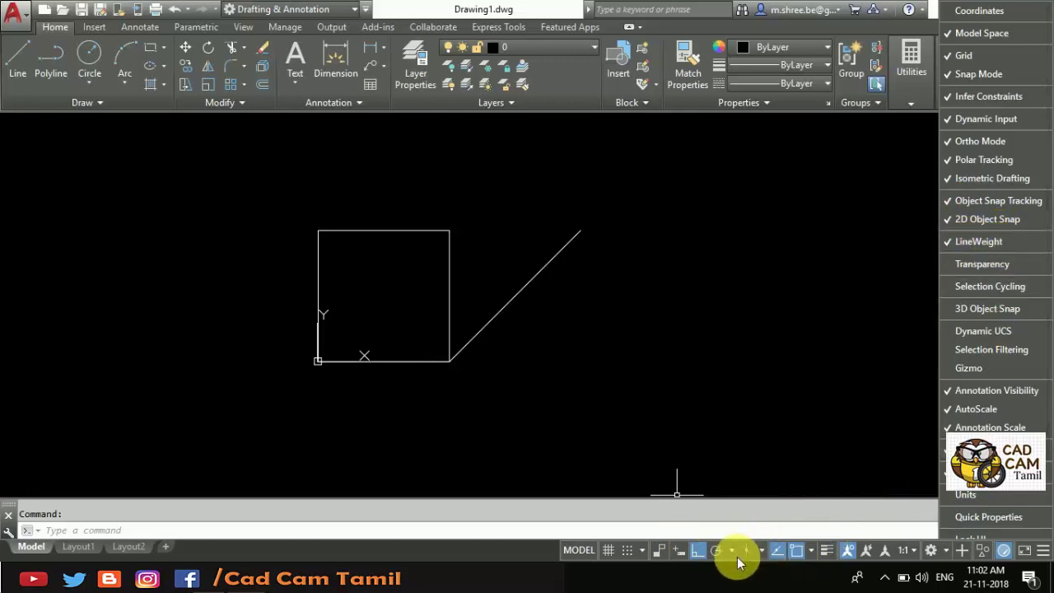
{"action": "left_click", "coordinate": [976, 241]}
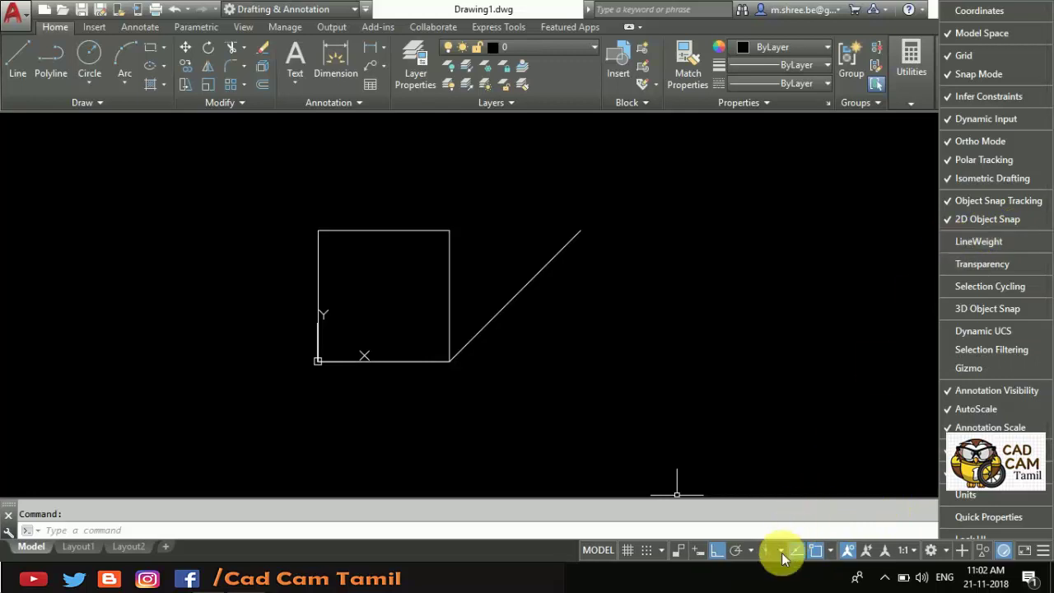
{"action": "left_click", "coordinate": [960, 243]}
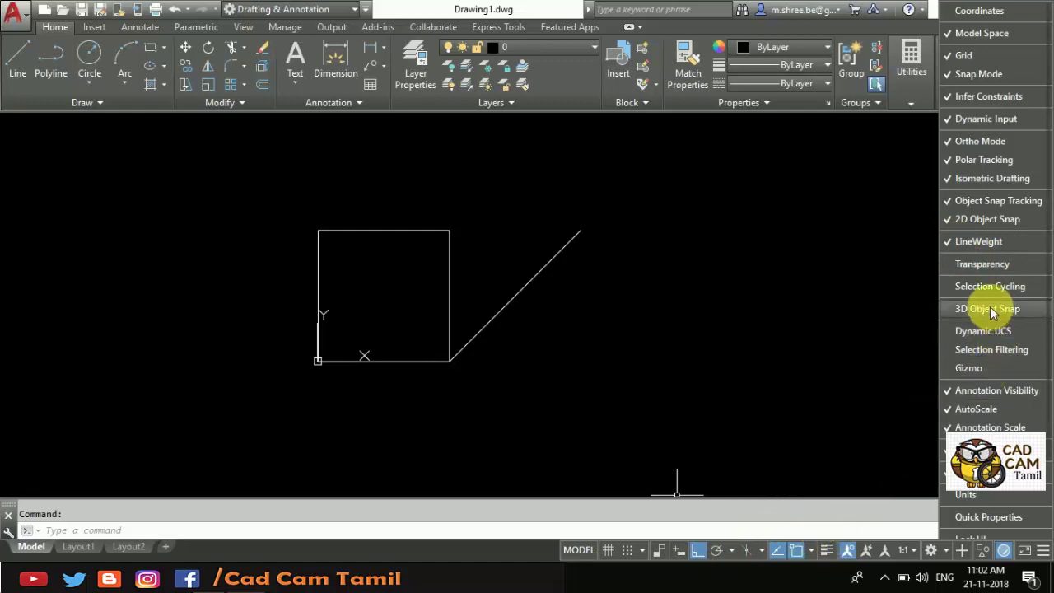
{"action": "left_click", "coordinate": [954, 120]}
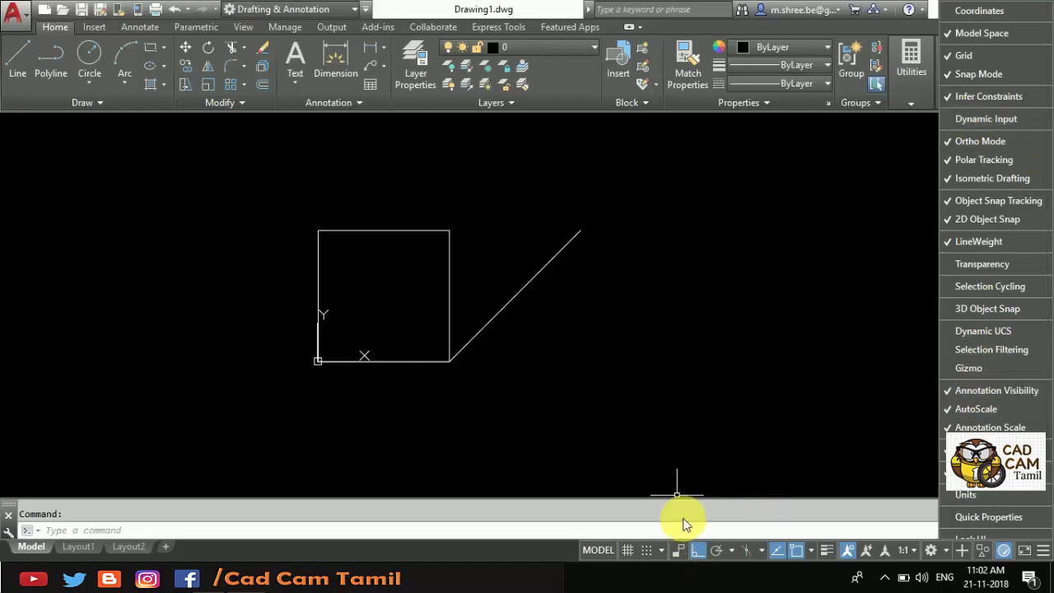
{"action": "left_click", "coordinate": [949, 120]}
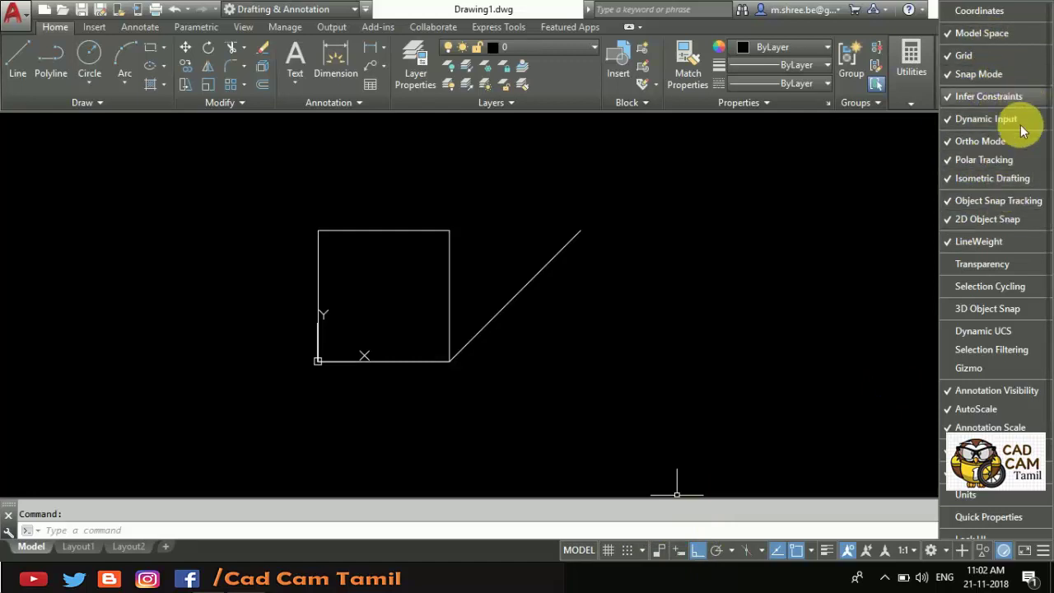
{"action": "scroll", "coordinate": [993, 412], "scroll_direction": "down", "scroll_amount": 2}
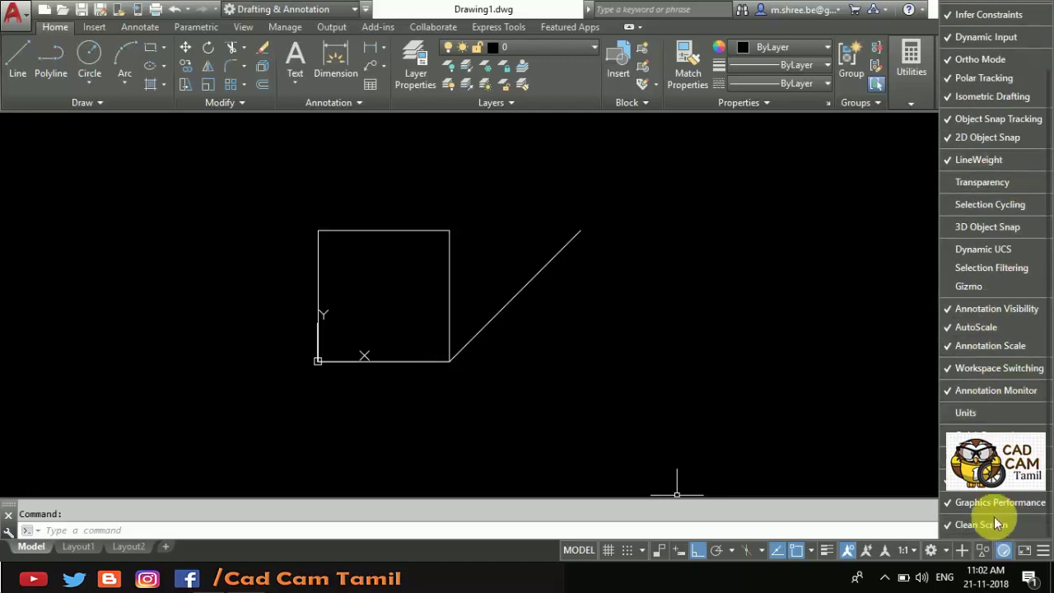
{"action": "left_click", "coordinate": [876, 380]}
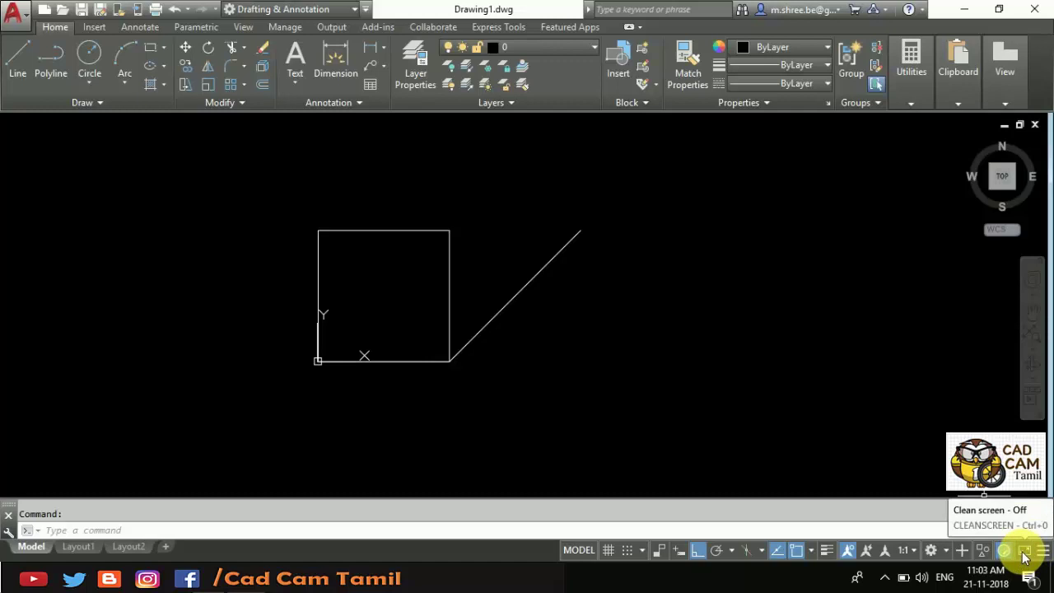
Step: Toggle Clean Screen on and back off, then minimize AutoCAD to reveal the browser
{"action": "left_click", "coordinate": [1025, 558]}
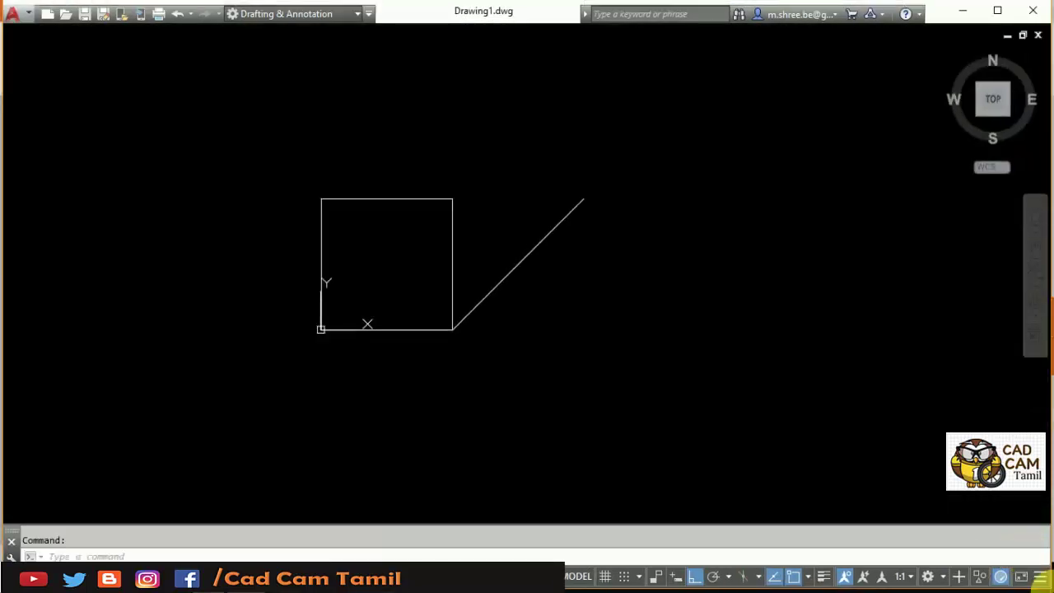
{"action": "left_click", "coordinate": [1021, 577]}
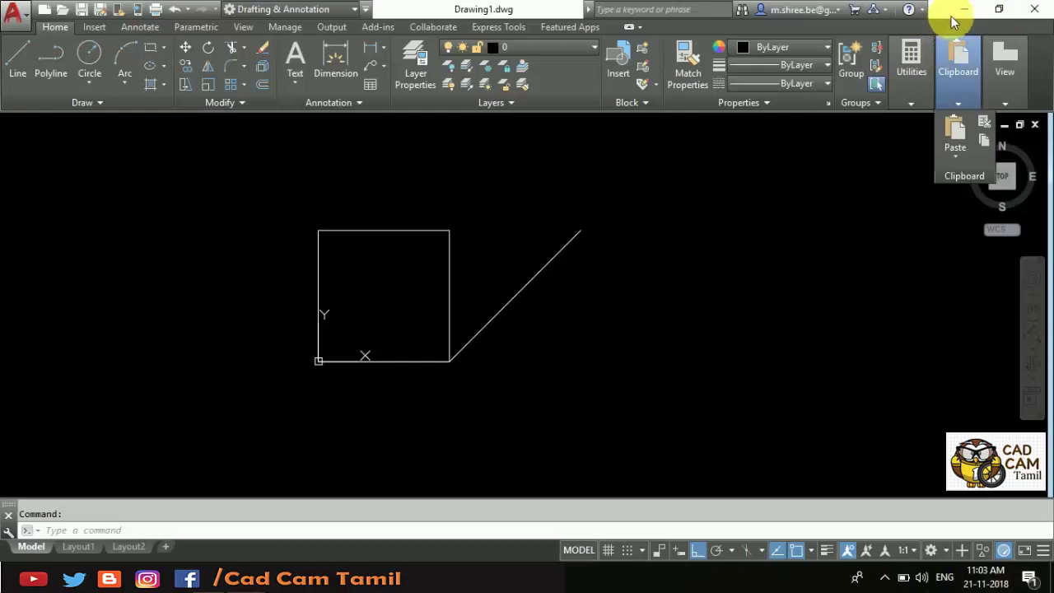
{"action": "left_click", "coordinate": [962, 9]}
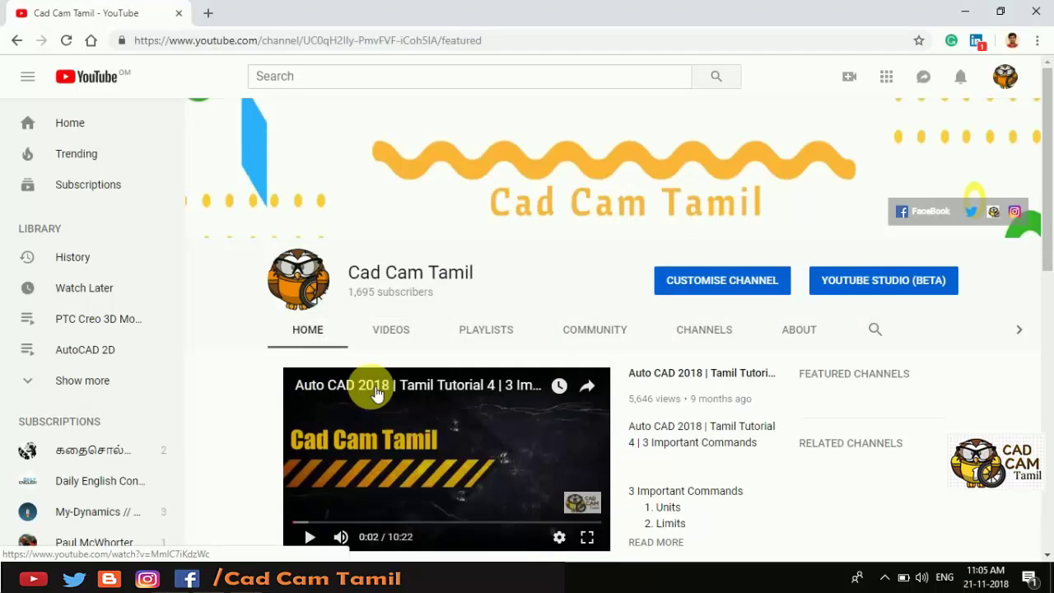
Step: Open the Cad Cam Tamil Community tab, highlight the 1,695 subscriber count, and browse the PTC Creo post
{"action": "left_click", "coordinate": [599, 340]}
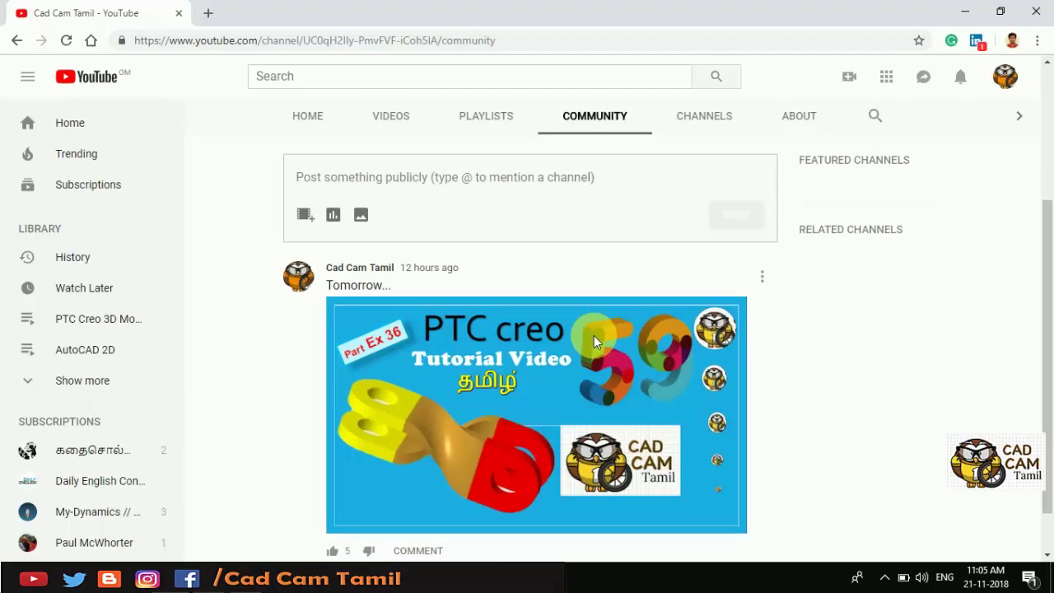
{"action": "scroll", "coordinate": [594, 336], "scroll_direction": "up", "scroll_amount": 3}
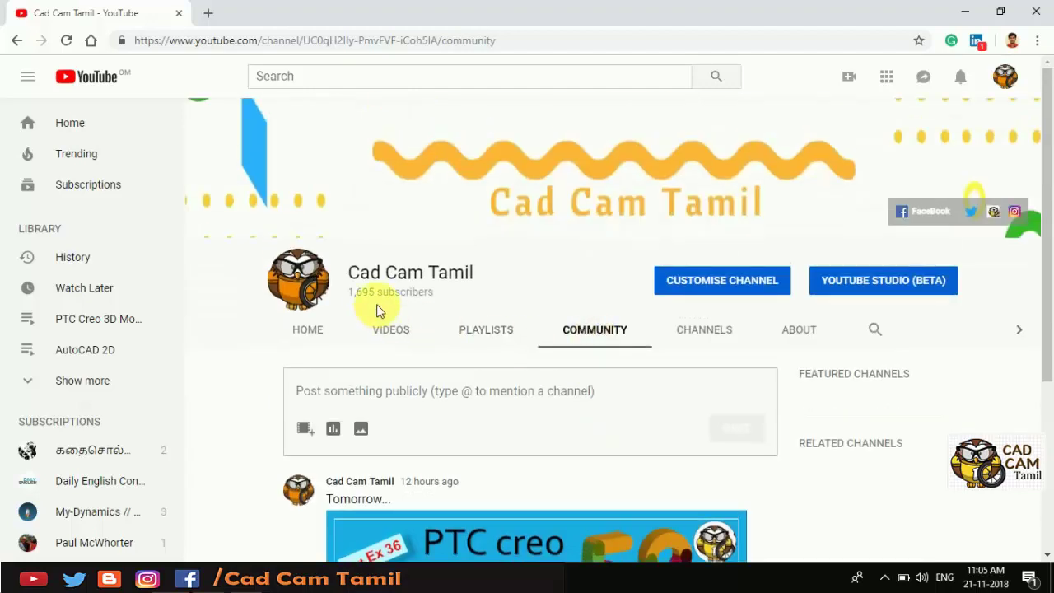
{"action": "double_click", "coordinate": [368, 295]}
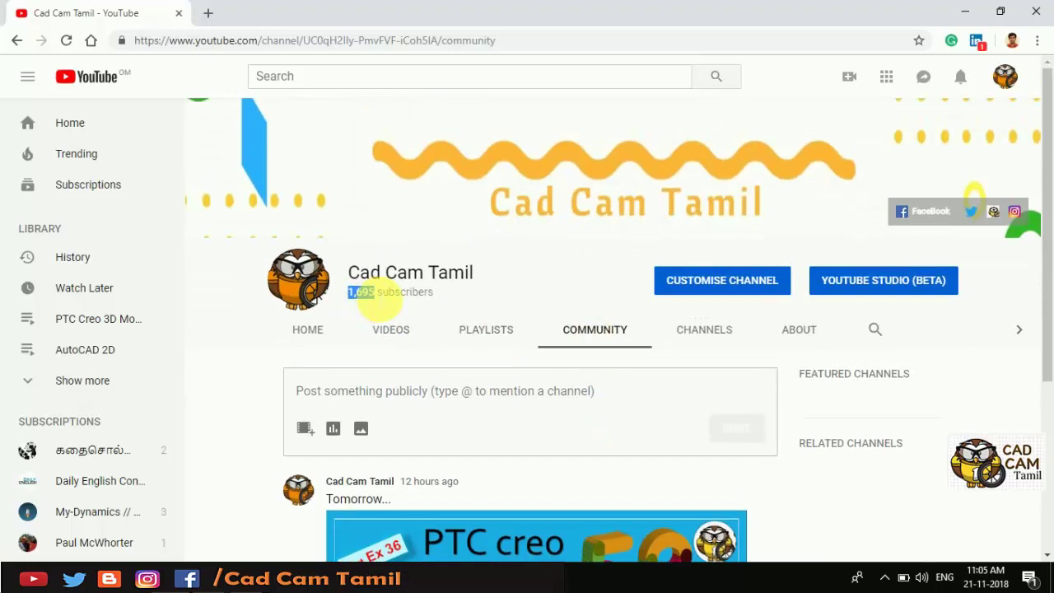
{"action": "scroll", "coordinate": [512, 292], "scroll_direction": "down", "scroll_amount": 3}
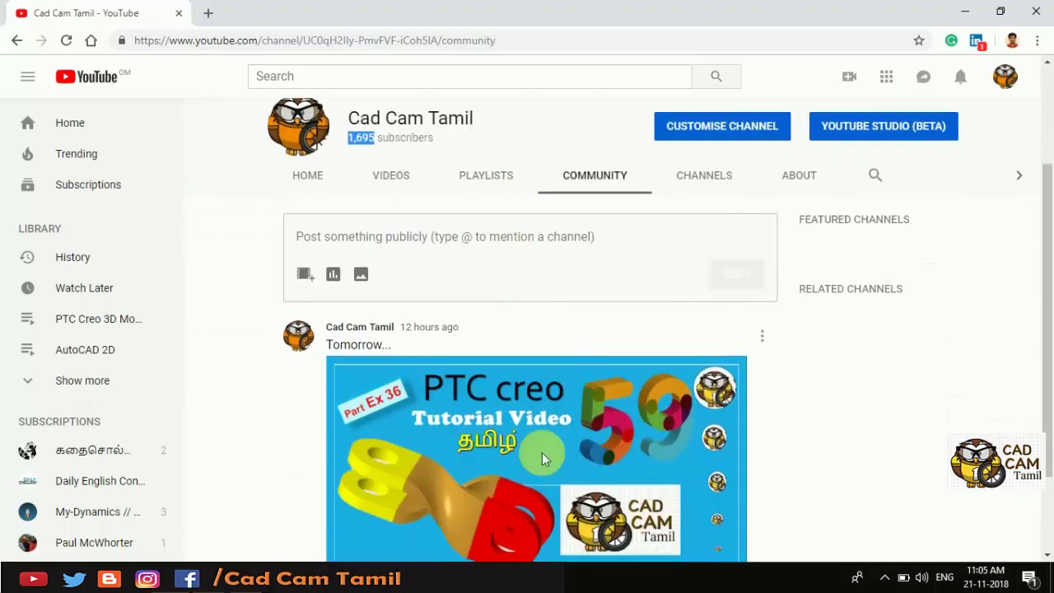
{"action": "scroll", "coordinate": [478, 425], "scroll_direction": "down", "scroll_amount": 1}
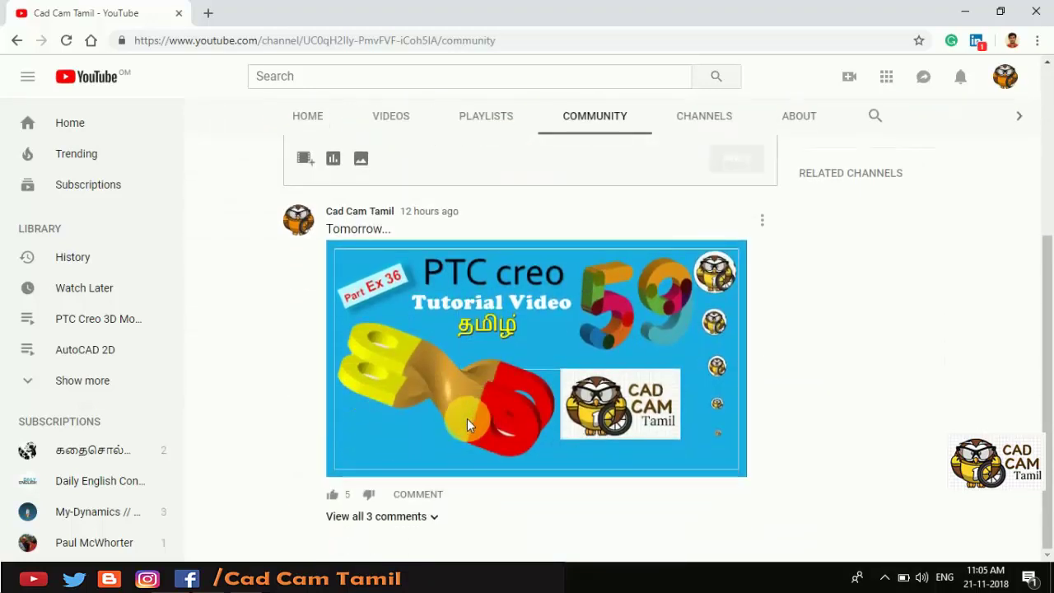
{"action": "scroll", "coordinate": [448, 359], "scroll_direction": "up", "scroll_amount": 1}
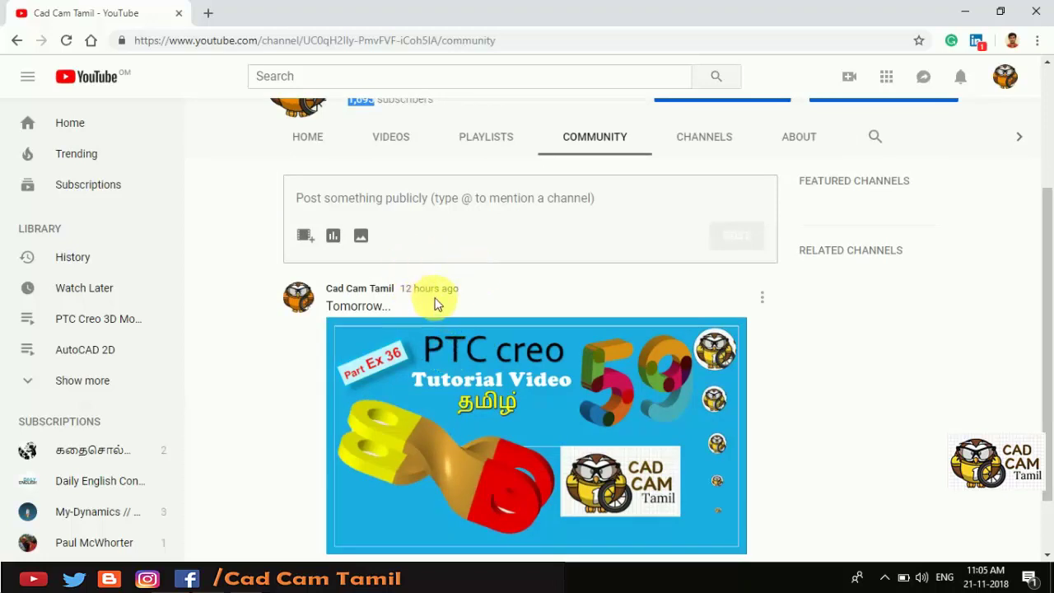
{"action": "scroll", "coordinate": [435, 303], "scroll_direction": "down", "scroll_amount": 1}
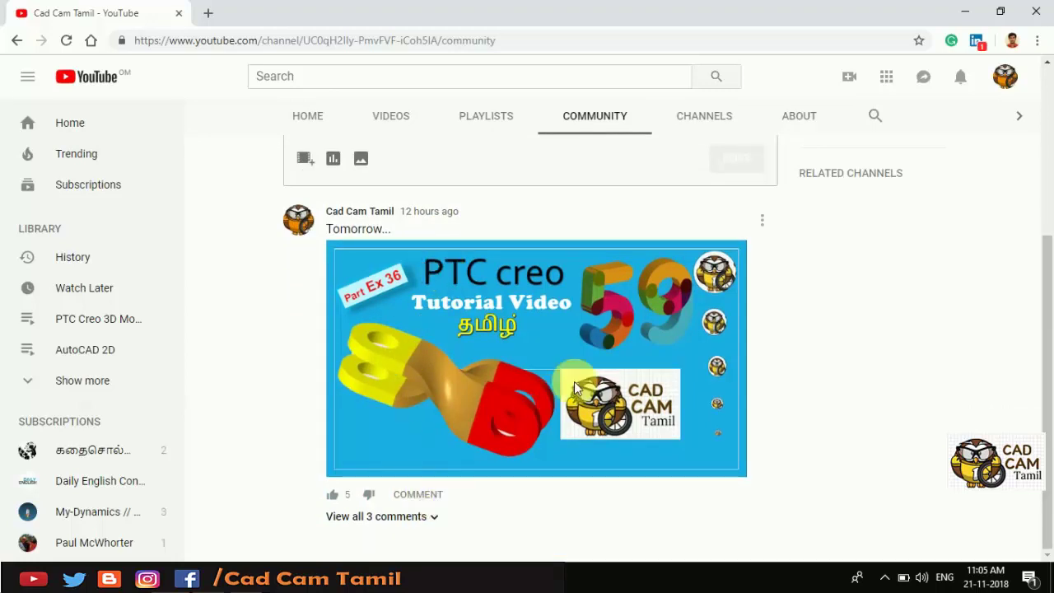
{"action": "scroll", "coordinate": [519, 363], "scroll_direction": "up", "scroll_amount": 3}
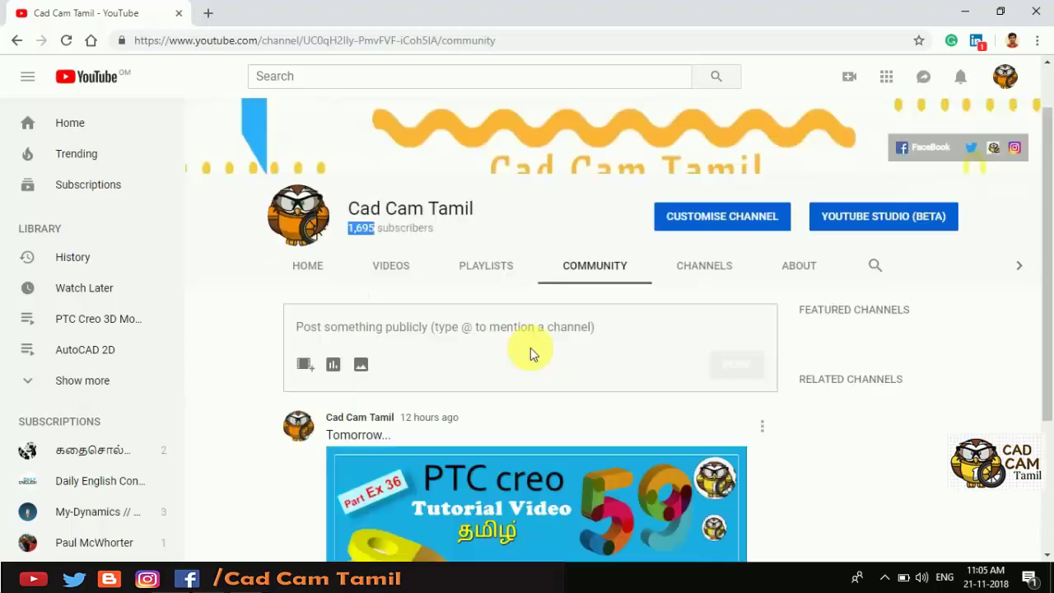